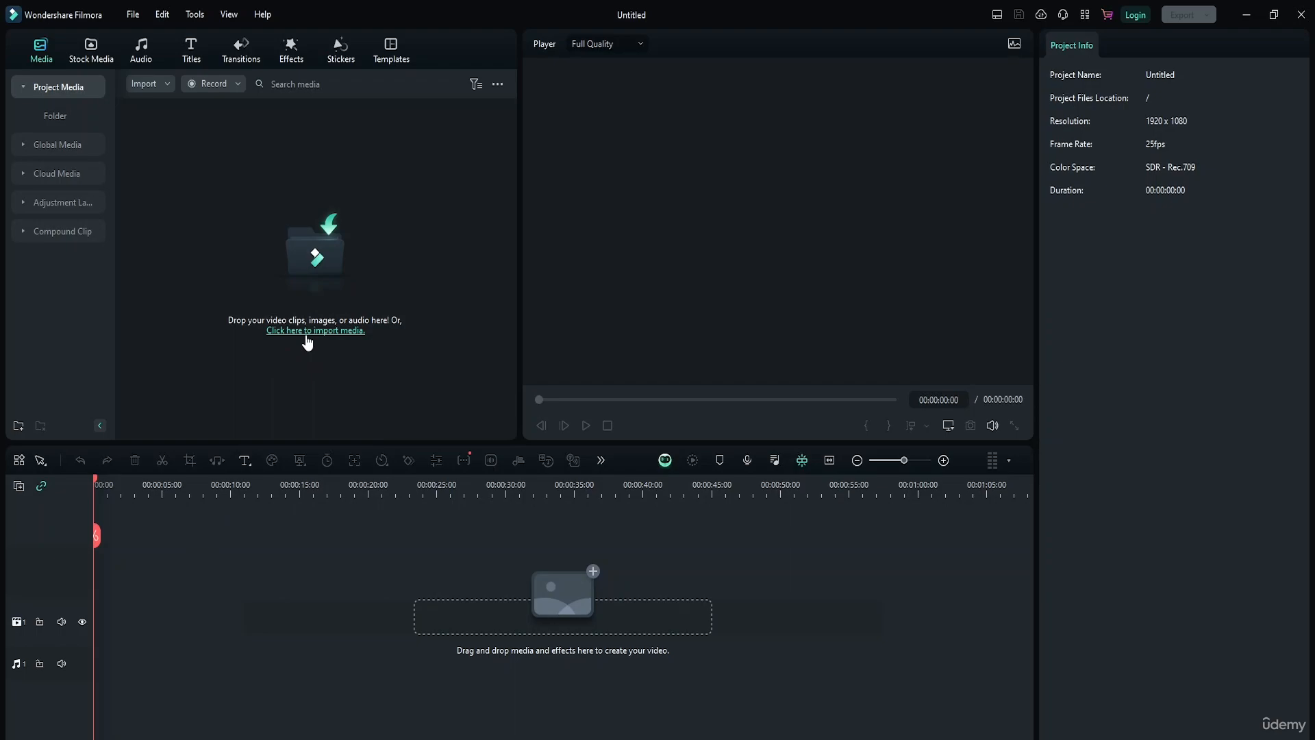
Import the first Pexels video from the Resource folder and accept creating a proxy file for it.
{"action": "left_click", "coordinate": [307, 335]}
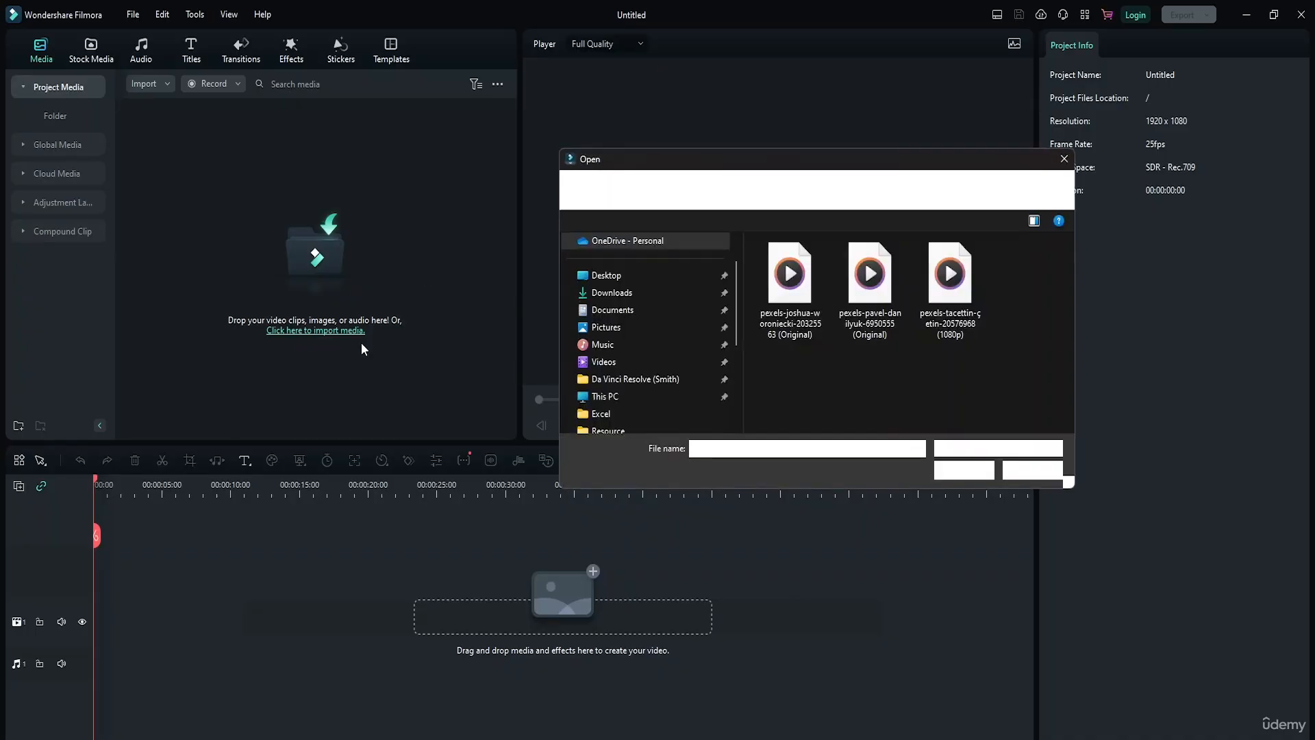
{"action": "left_click", "coordinate": [787, 287]}
{"action": "left_click", "coordinate": [959, 469]}
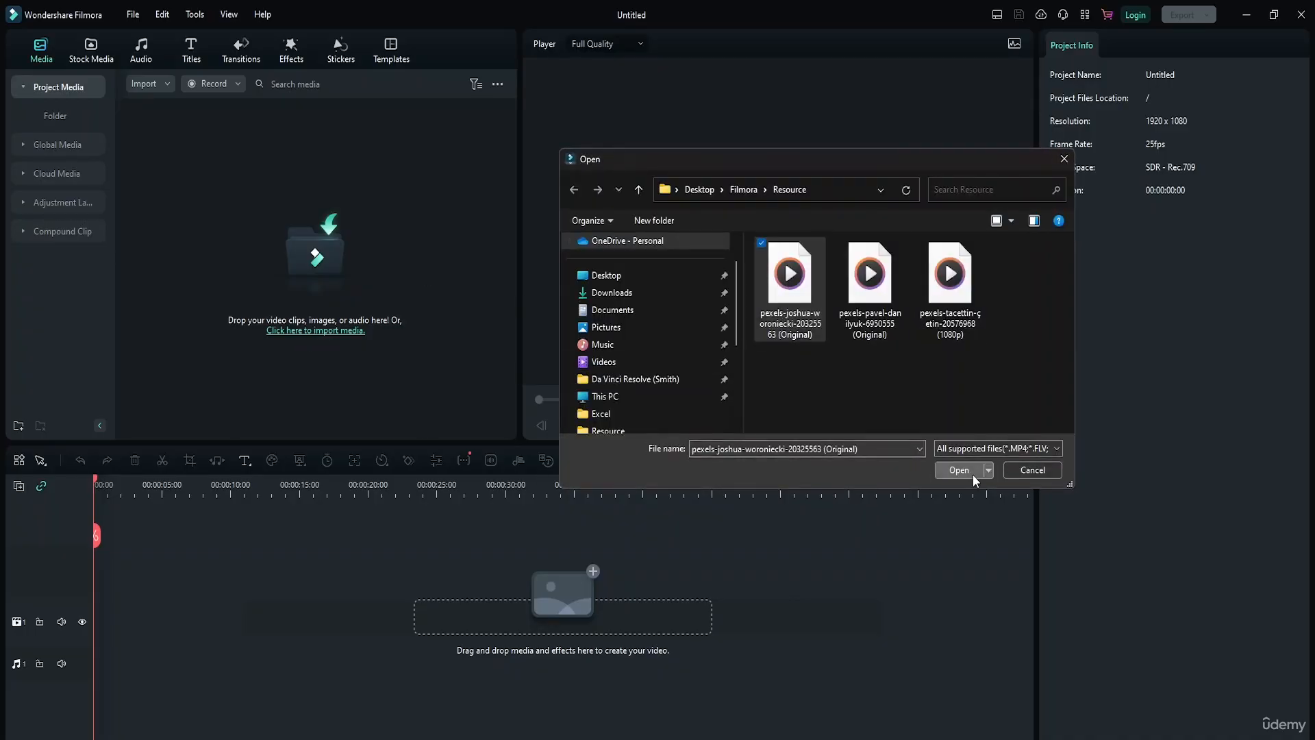
{"action": "left_click", "coordinate": [536, 415]}
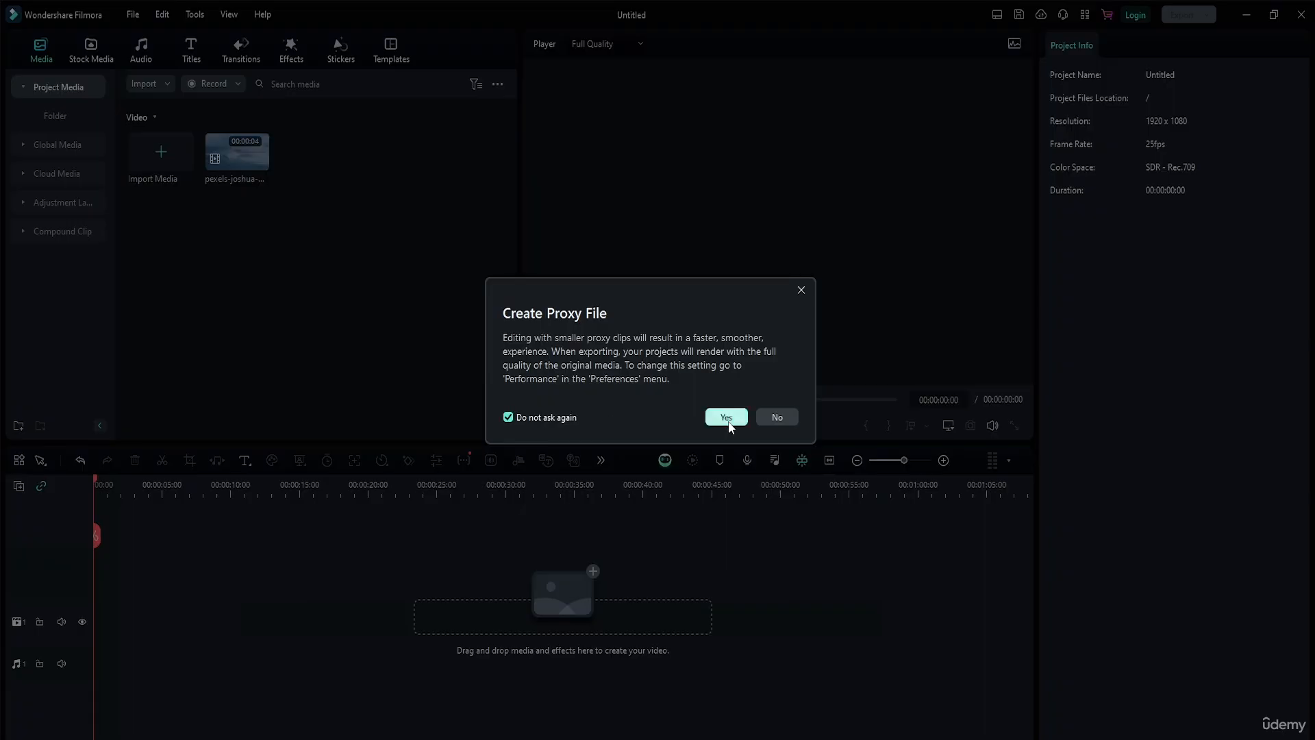
{"action": "left_click", "coordinate": [724, 418]}
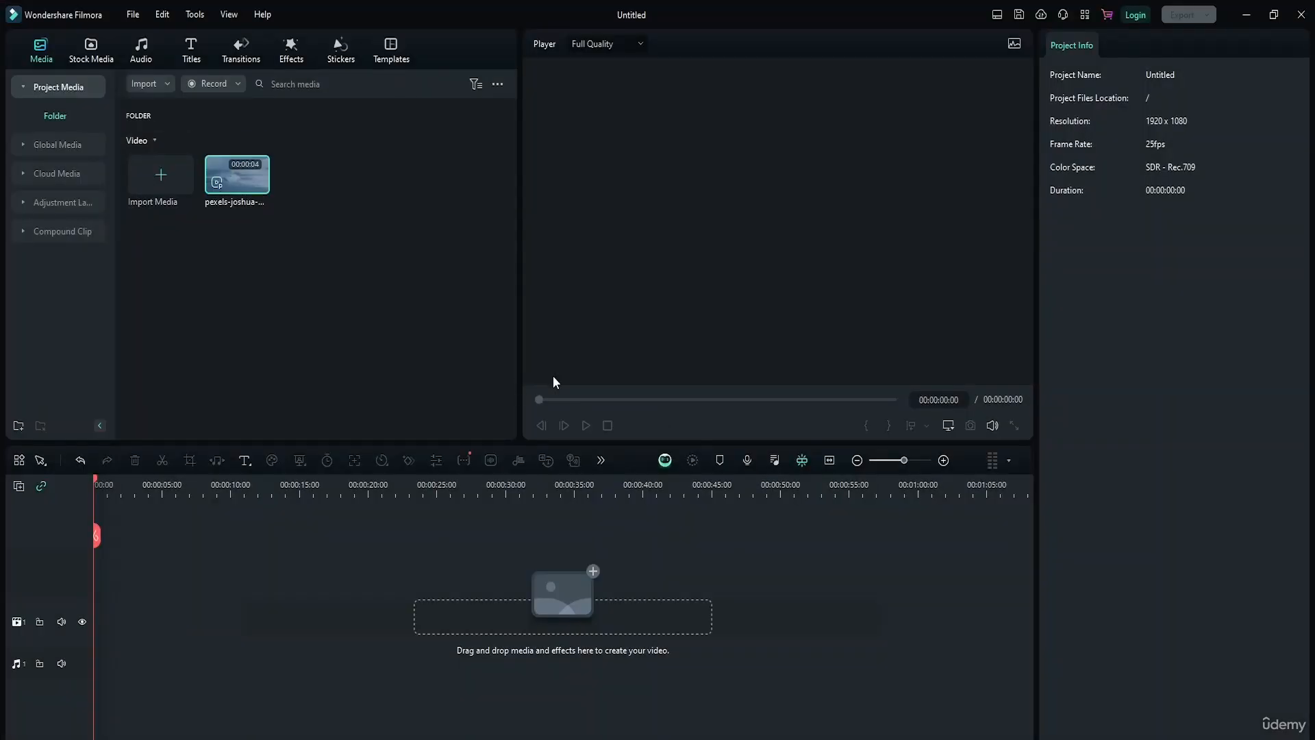
Play the imported clip in the player, trying 1/4 Quality playback and switching back to Full Quality.
{"action": "left_click", "coordinate": [251, 185]}
{"action": "key", "text": "space"}
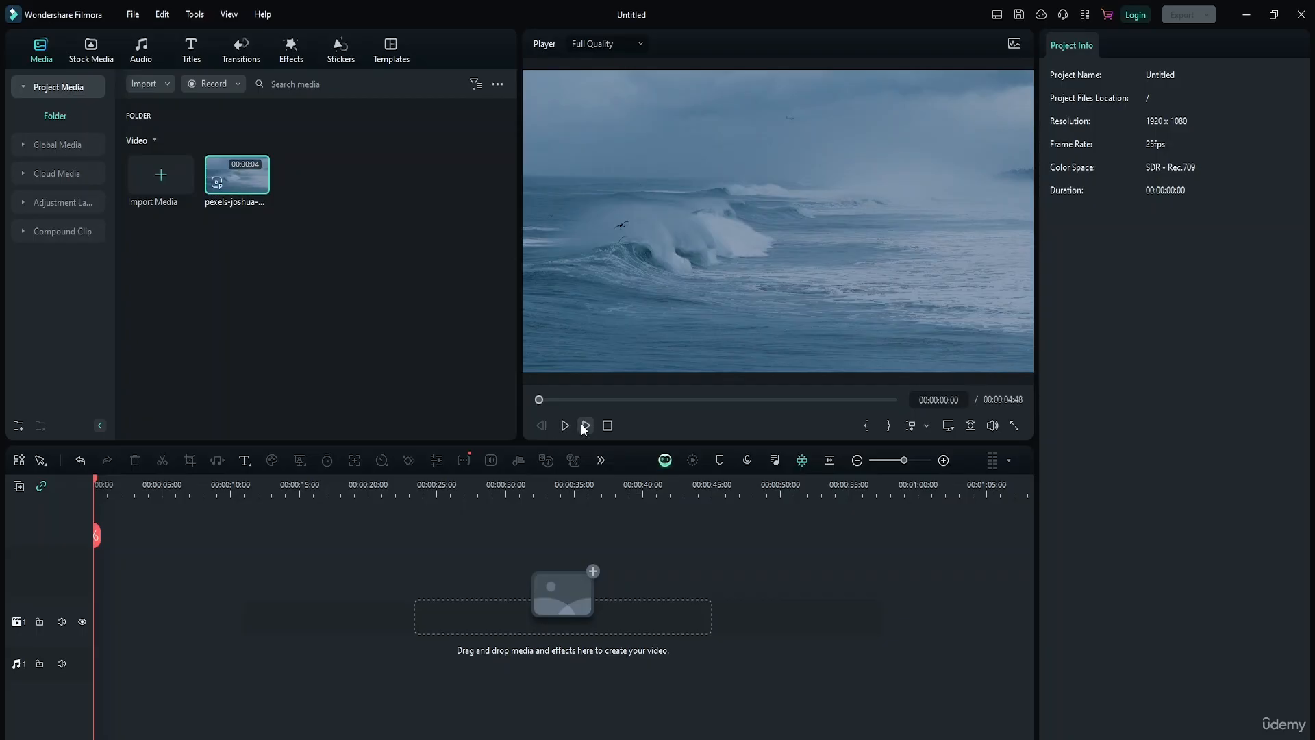
{"action": "left_click", "coordinate": [641, 45]}
{"action": "left_click", "coordinate": [622, 72]}
{"action": "left_click", "coordinate": [638, 46]}
{"action": "left_click", "coordinate": [621, 94]}
{"action": "left_click", "coordinate": [630, 46]}
{"action": "left_click", "coordinate": [616, 121]}
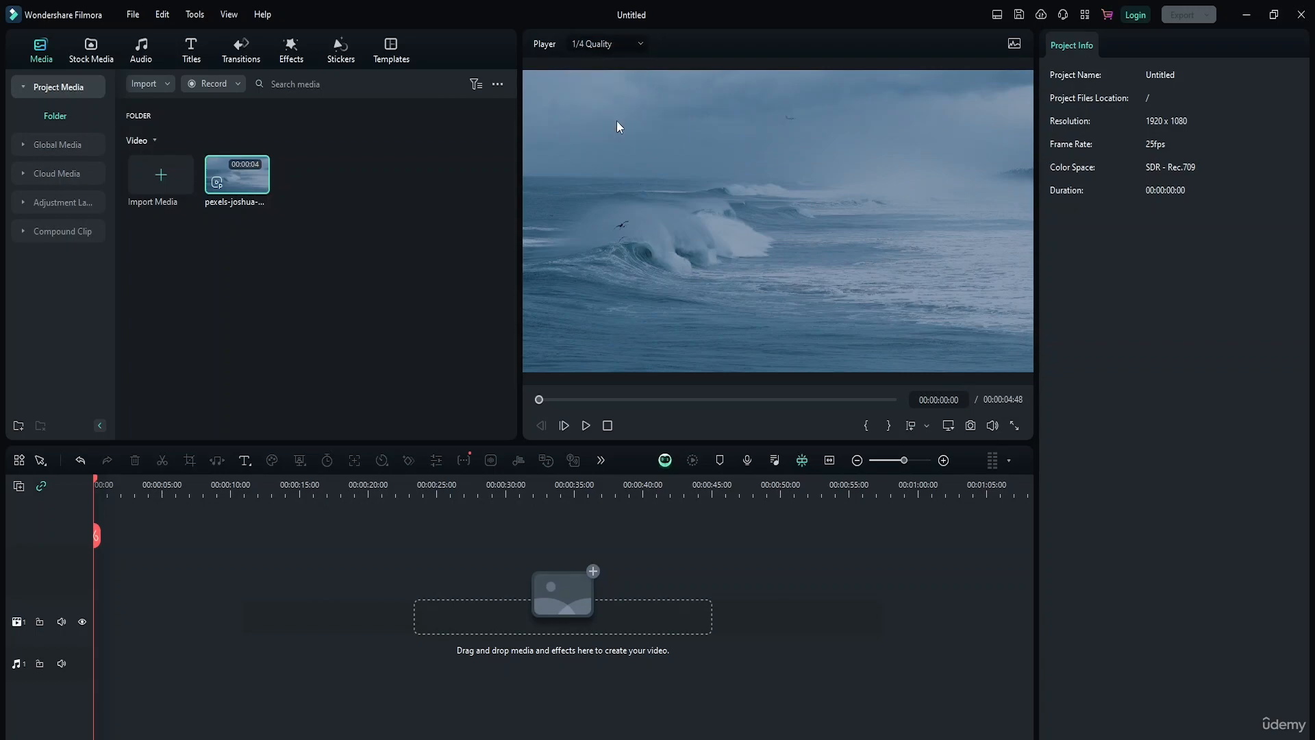
{"action": "left_click", "coordinate": [581, 426]}
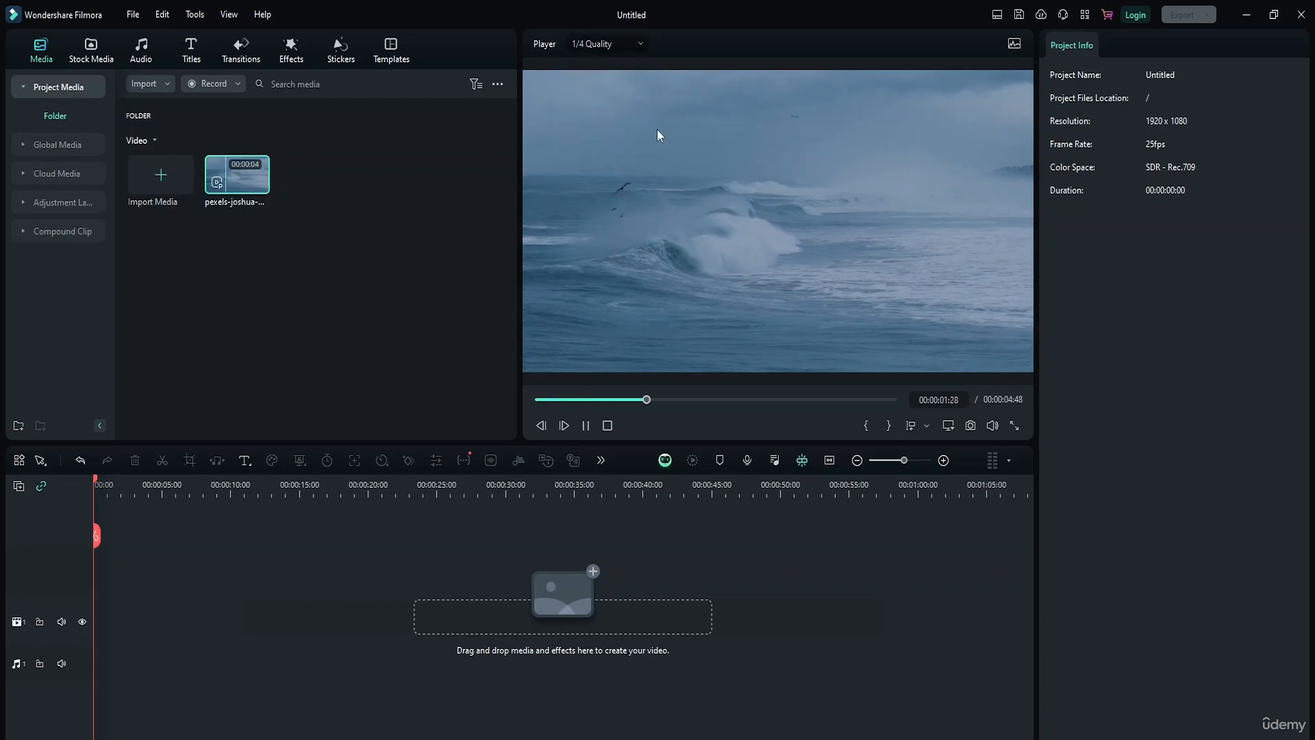
{"action": "left_click", "coordinate": [635, 44]}
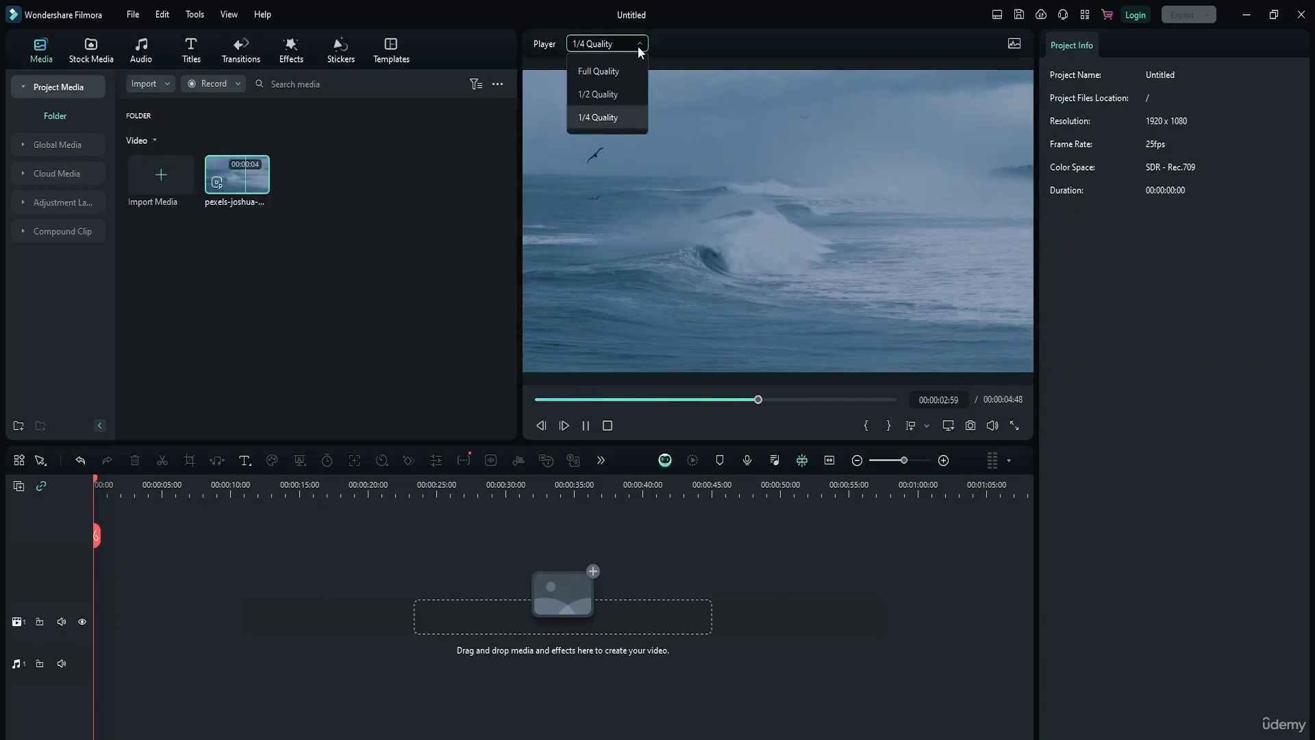
{"action": "left_click", "coordinate": [598, 71]}
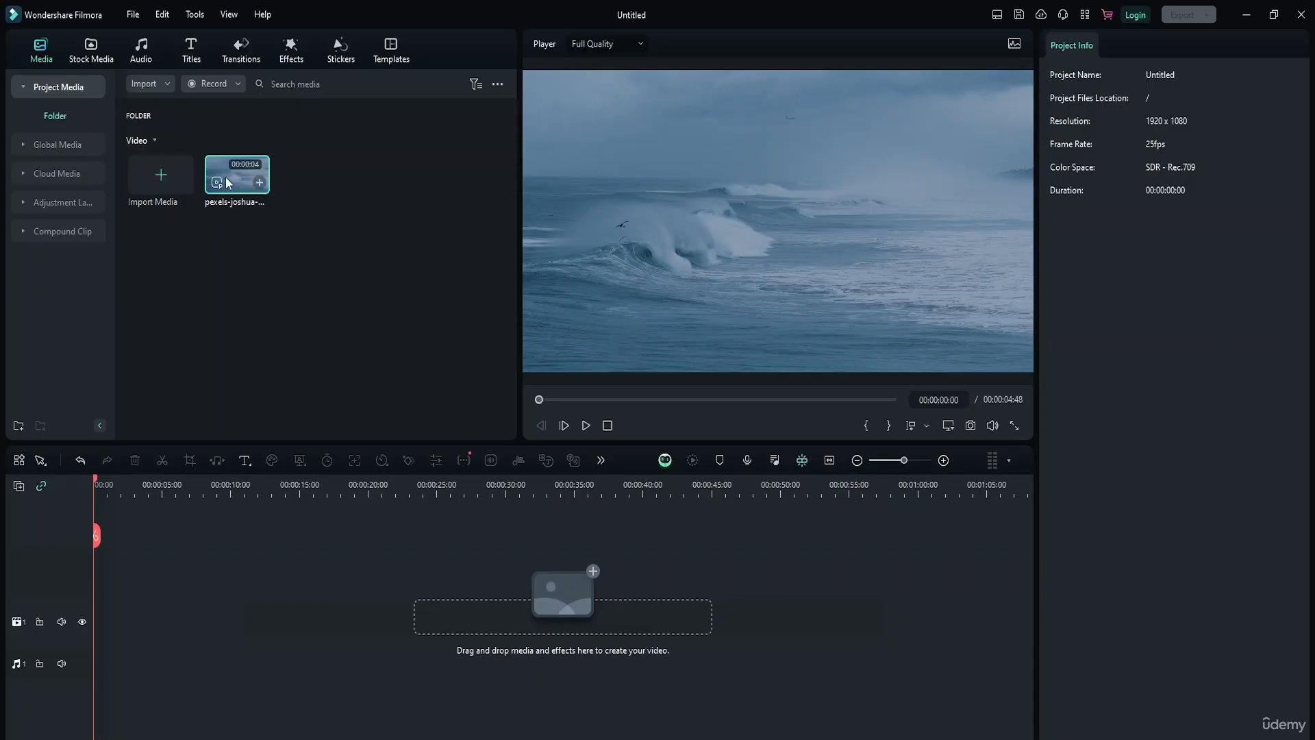
Place the ocean clip at the start of video track 1 and match the project settings to the media, 3840 x 2160 at 59.94fps.
{"action": "left_click_drag", "start_coordinate": [238, 182], "coordinate": [97, 617]}
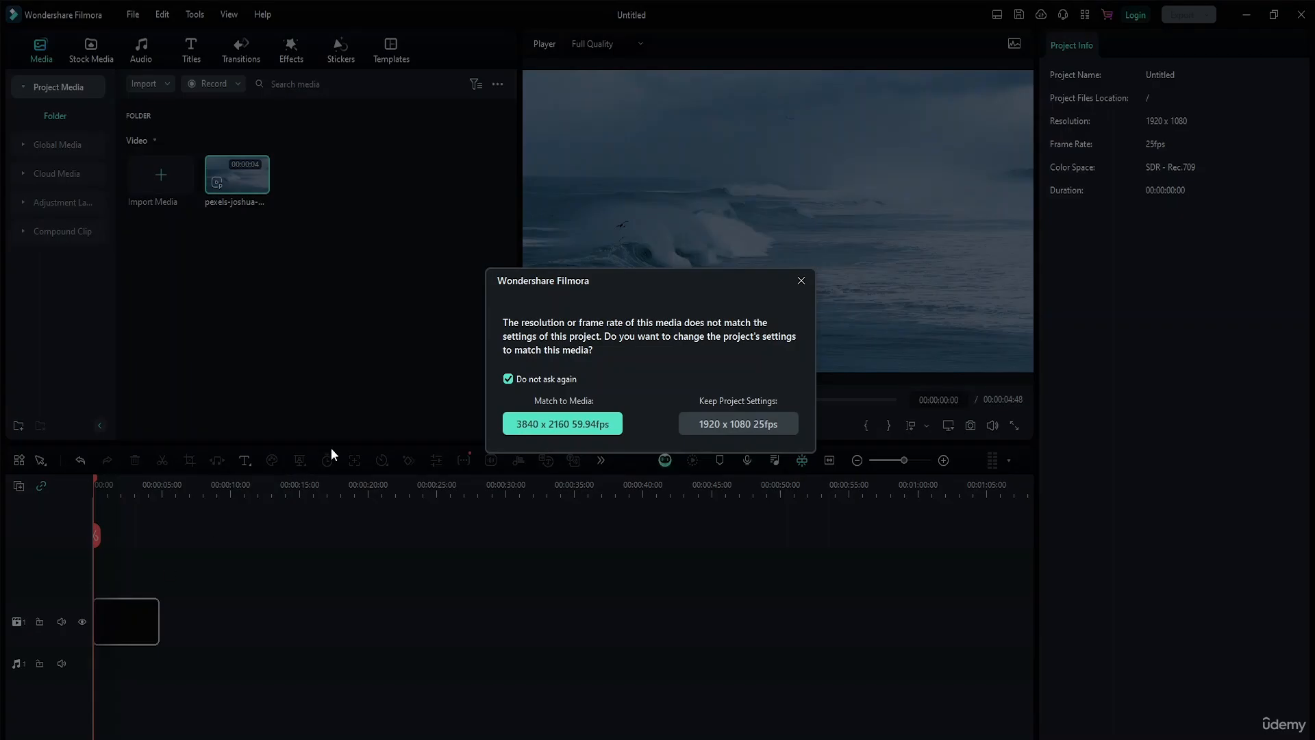
{"action": "left_click_drag", "start_coordinate": [651, 282], "coordinate": [839, 258]}
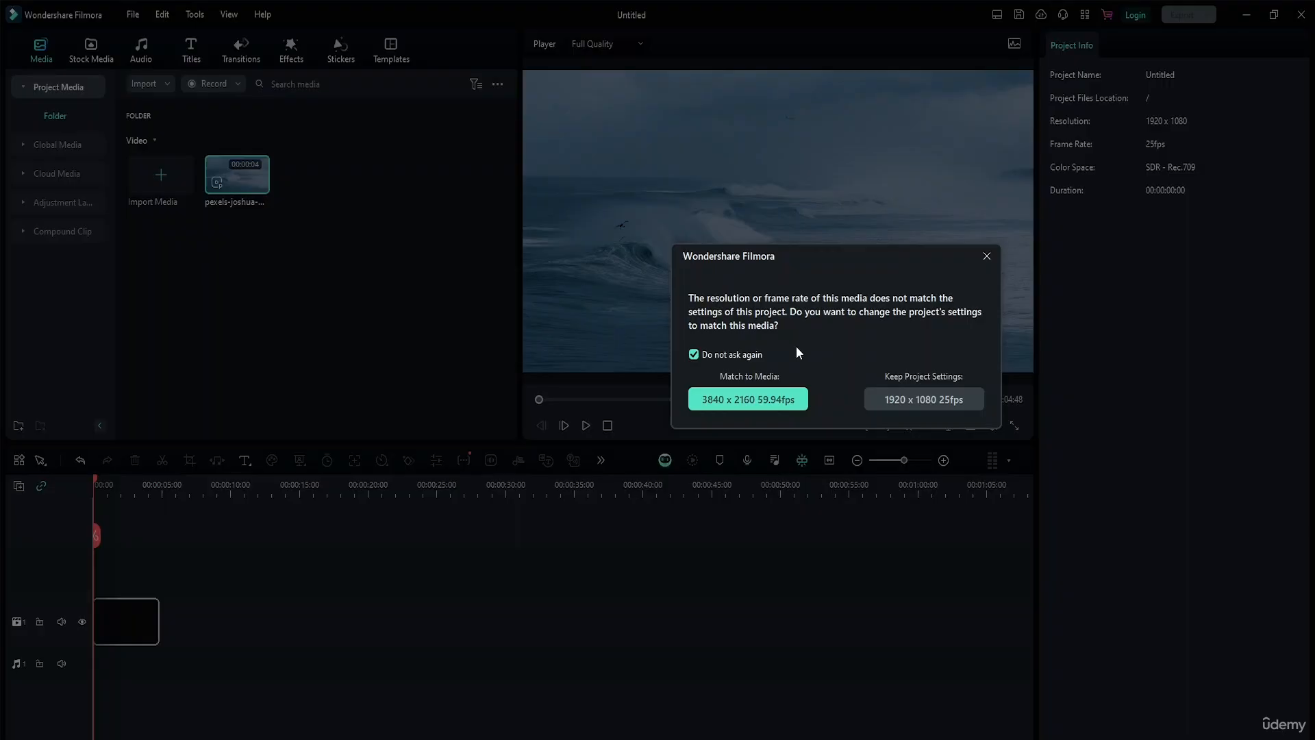
{"action": "left_click", "coordinate": [768, 398]}
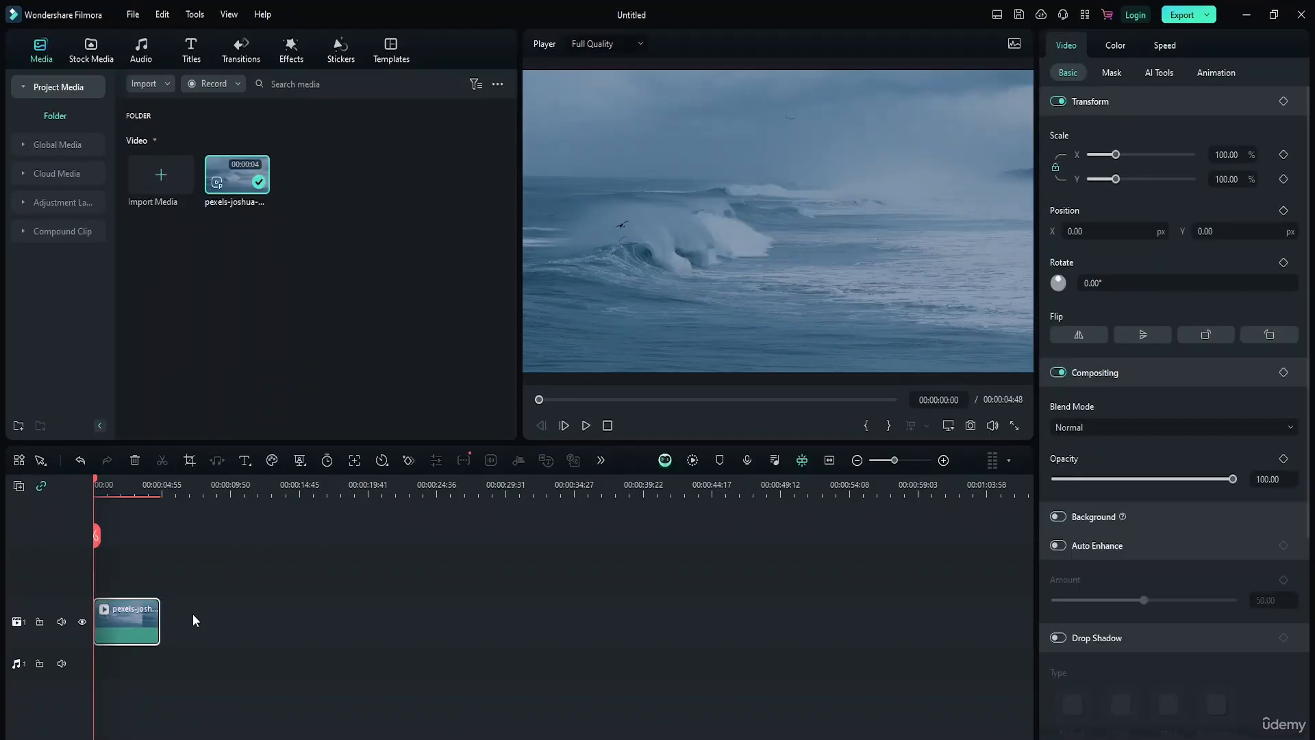
Play the timeline clip through to its end and return the playhead to the start.
{"action": "left_click", "coordinate": [586, 425]}
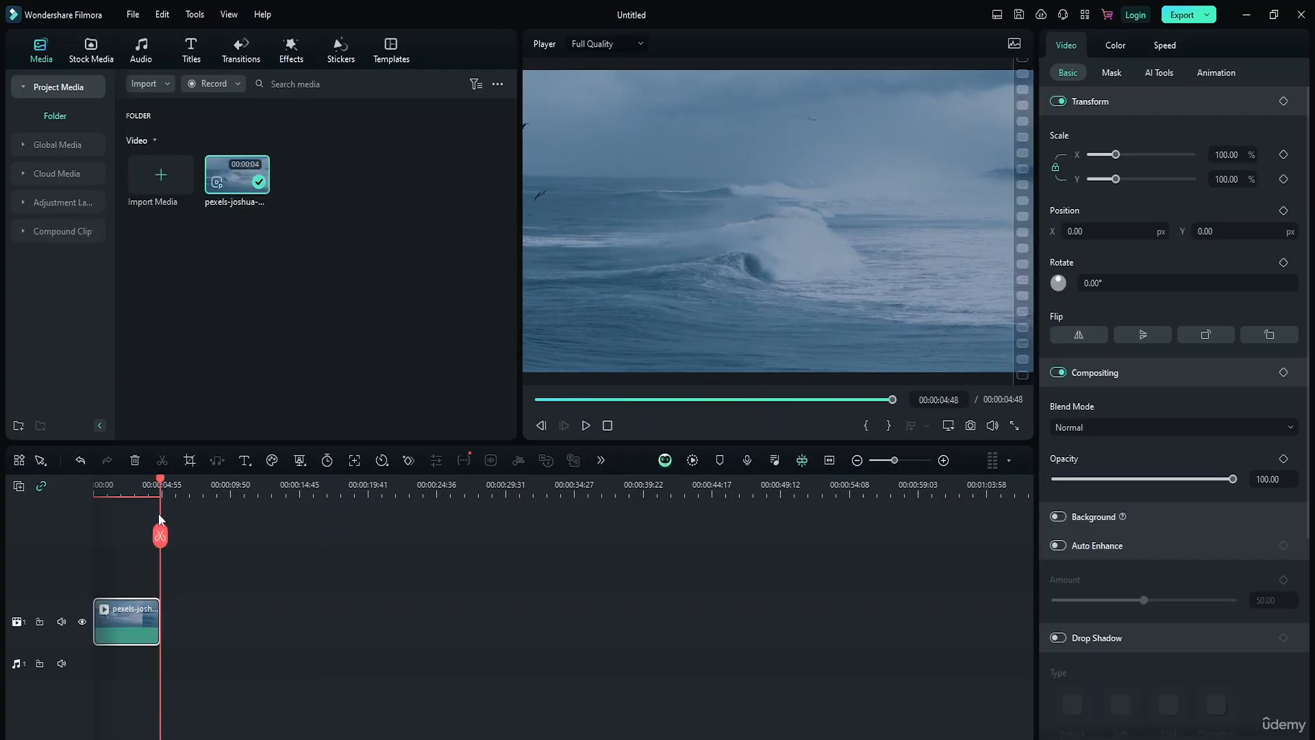
{"action": "left_click_drag", "start_coordinate": [161, 484], "coordinate": [75, 493]}
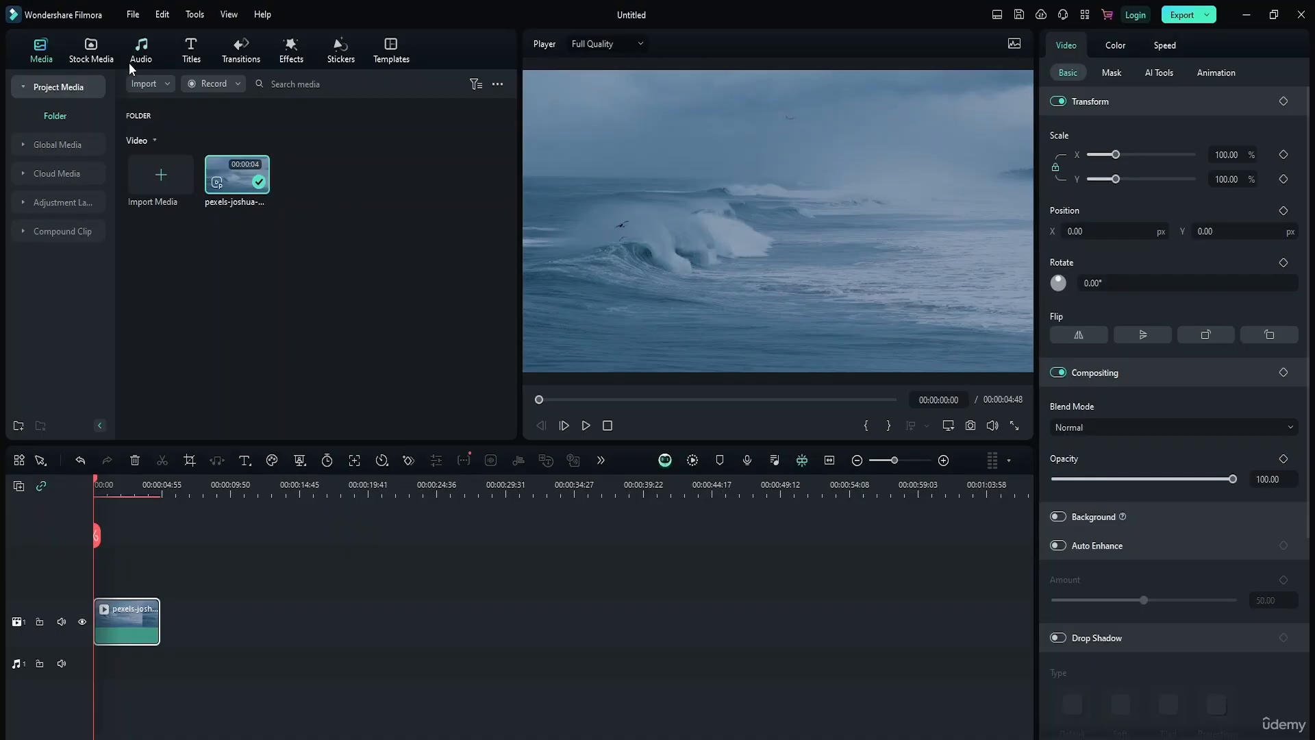
Browse the genres of the stock music library and open the Acoustic category.
{"action": "left_click", "coordinate": [148, 52]}
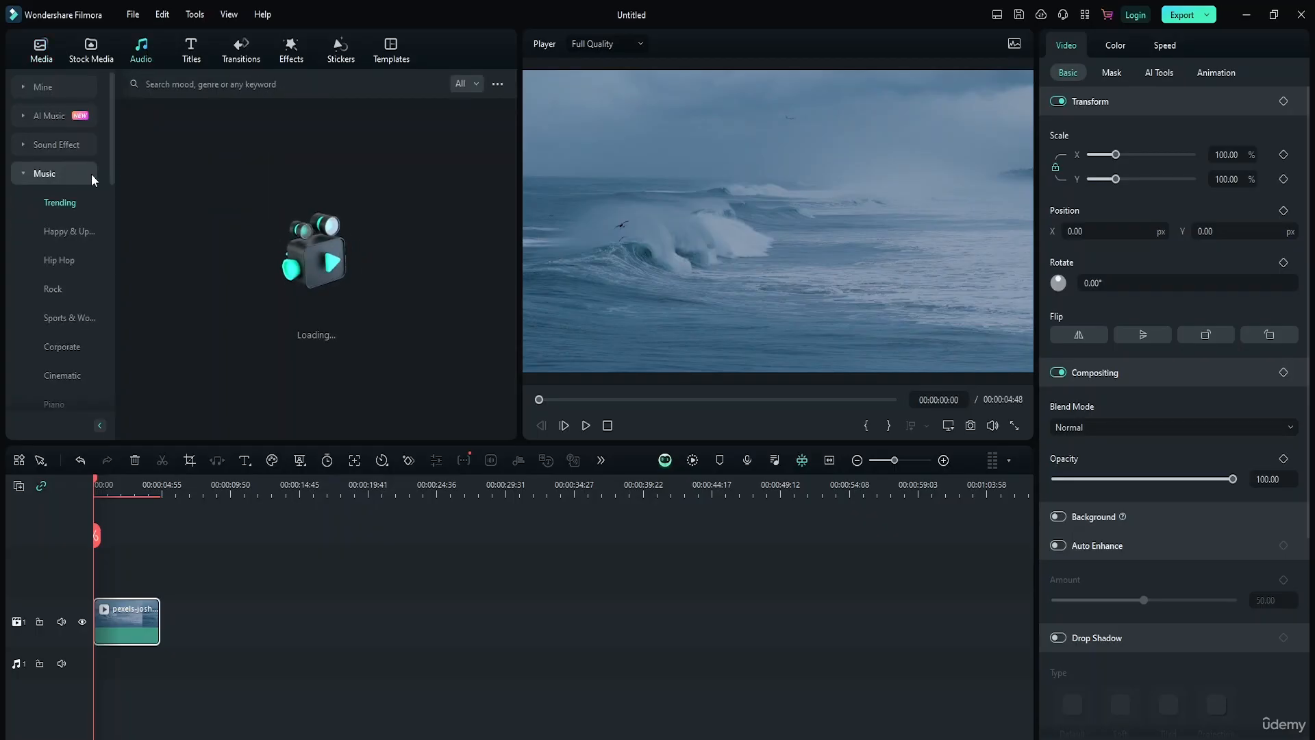
{"action": "left_click", "coordinate": [72, 237]}
{"action": "left_click", "coordinate": [68, 197]}
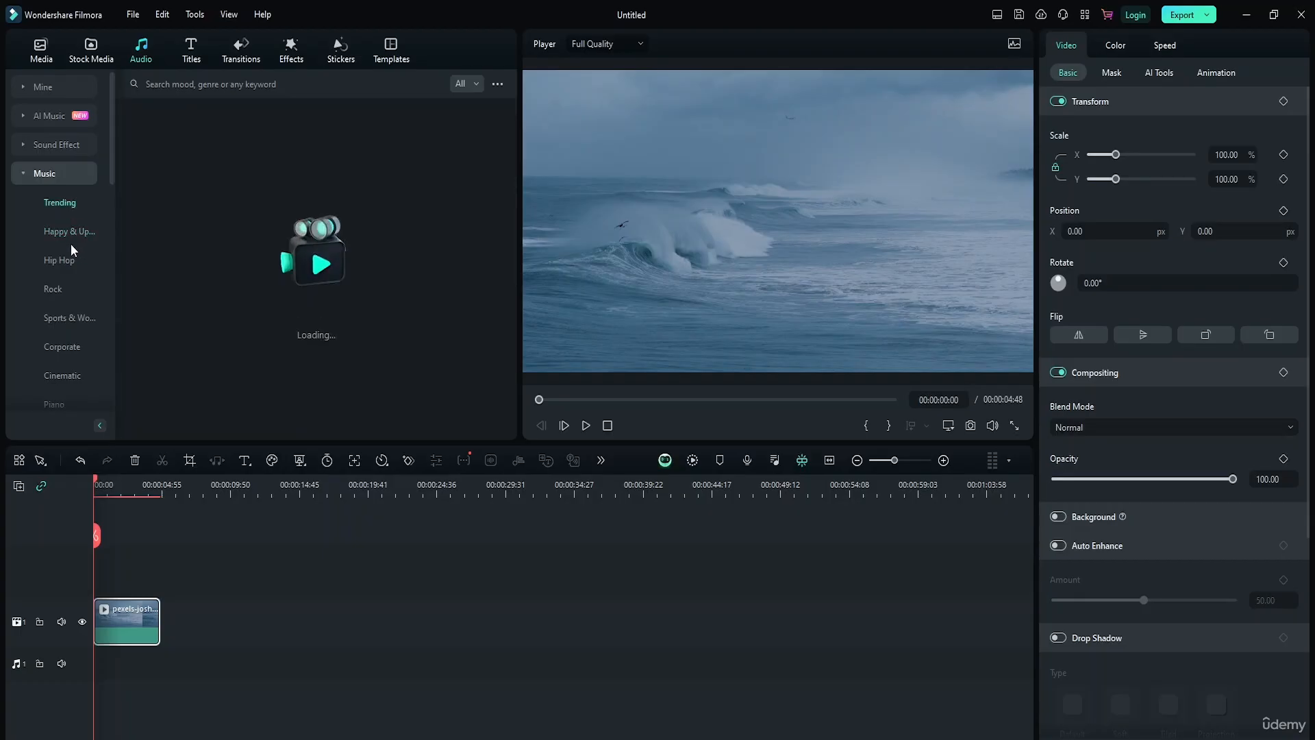
{"action": "left_click", "coordinate": [67, 263]}
{"action": "left_click", "coordinate": [51, 289]}
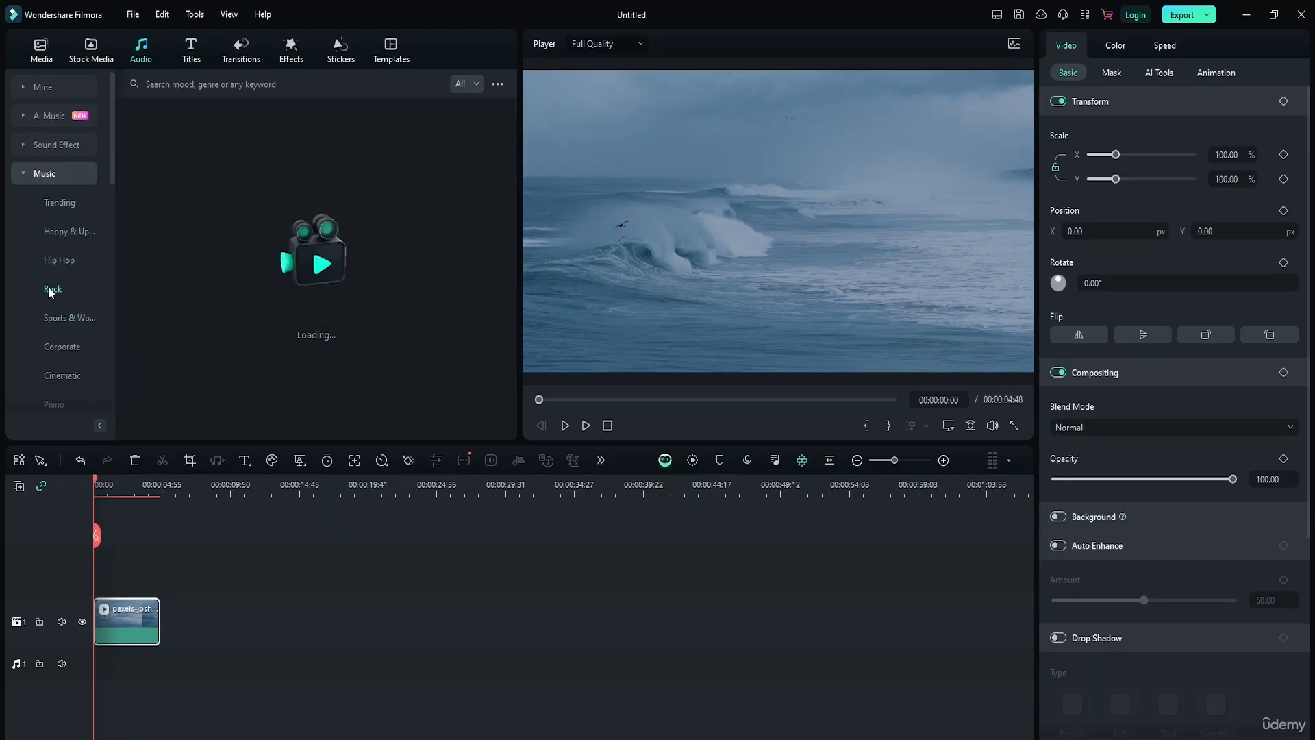
{"action": "left_click", "coordinate": [67, 322]}
{"action": "left_click", "coordinate": [71, 353]}
{"action": "scroll", "coordinate": [71, 372], "scroll_direction": "down", "scroll_amount": 10}
{"action": "left_click", "coordinate": [46, 341]}
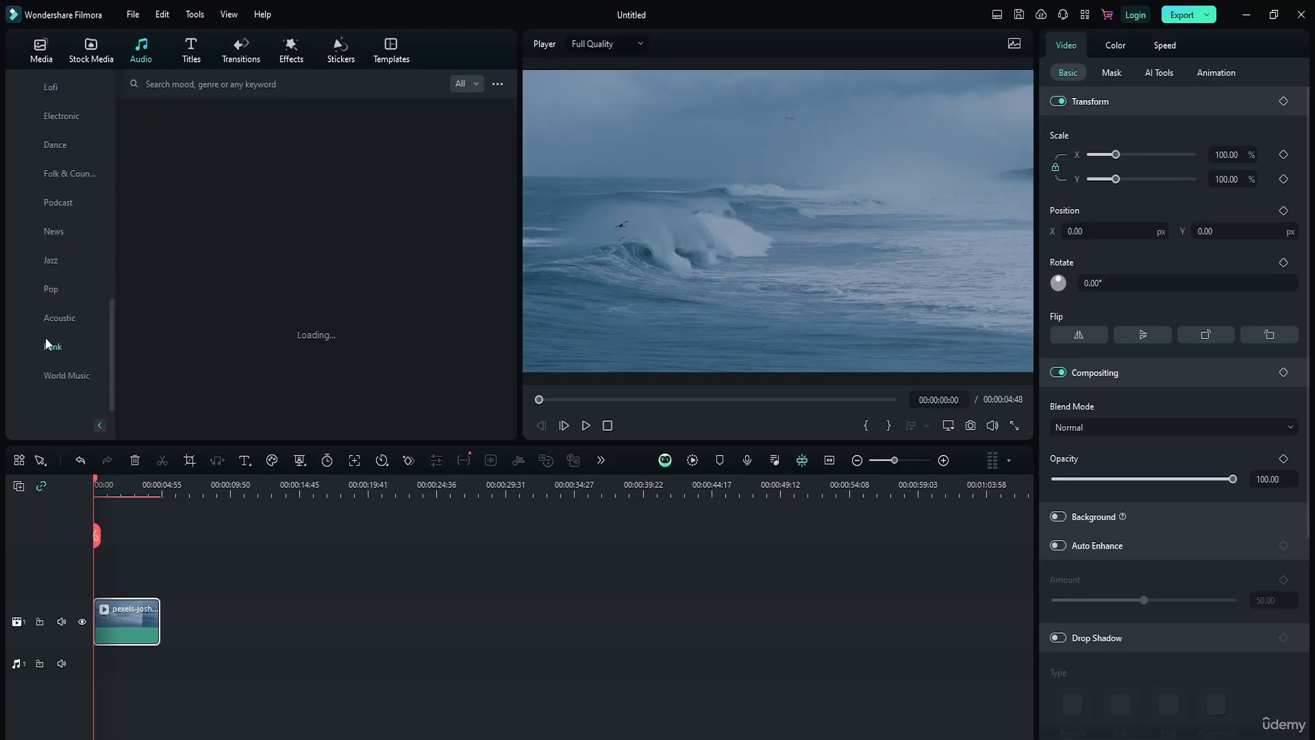
{"action": "left_click", "coordinate": [63, 315]}
{"action": "scroll", "coordinate": [65, 314], "scroll_direction": "up", "scroll_amount": 5}
{"action": "scroll", "coordinate": [64, 314], "scroll_direction": "down", "scroll_amount": 5}
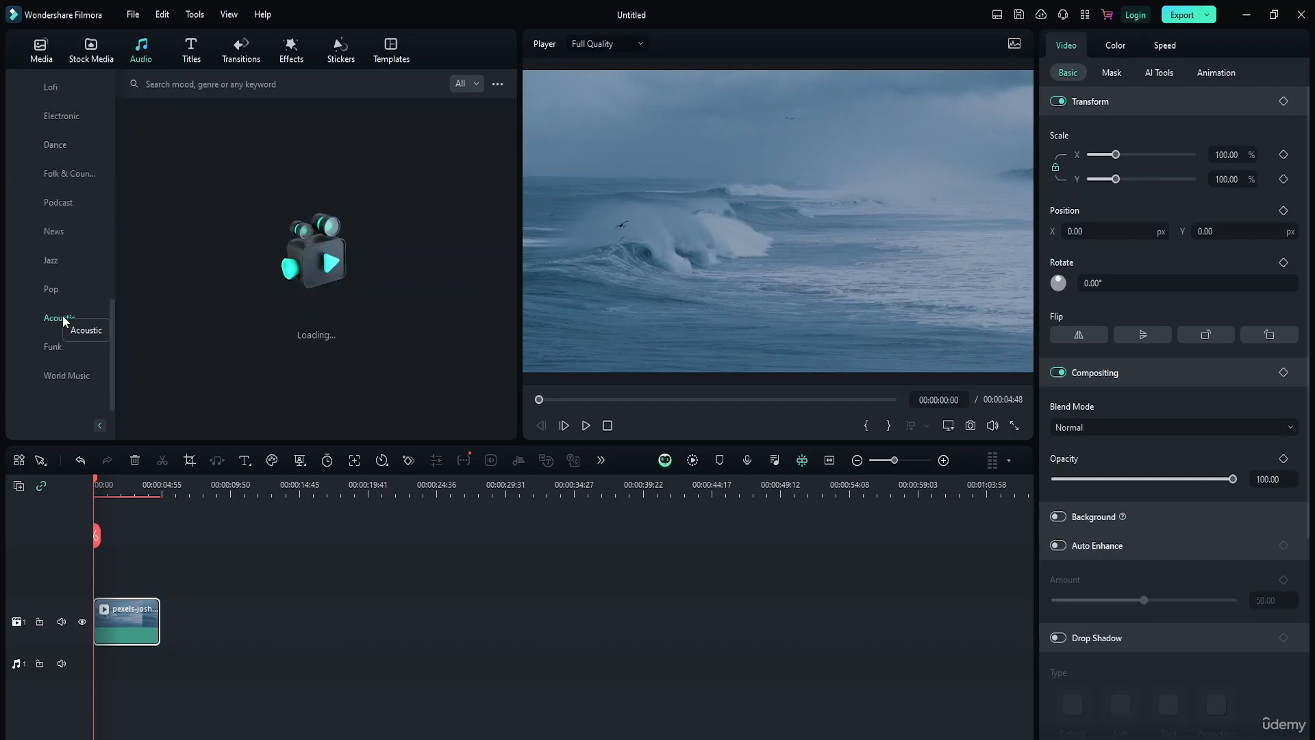
{"action": "scroll", "coordinate": [63, 315], "scroll_direction": "up", "scroll_amount": 3}
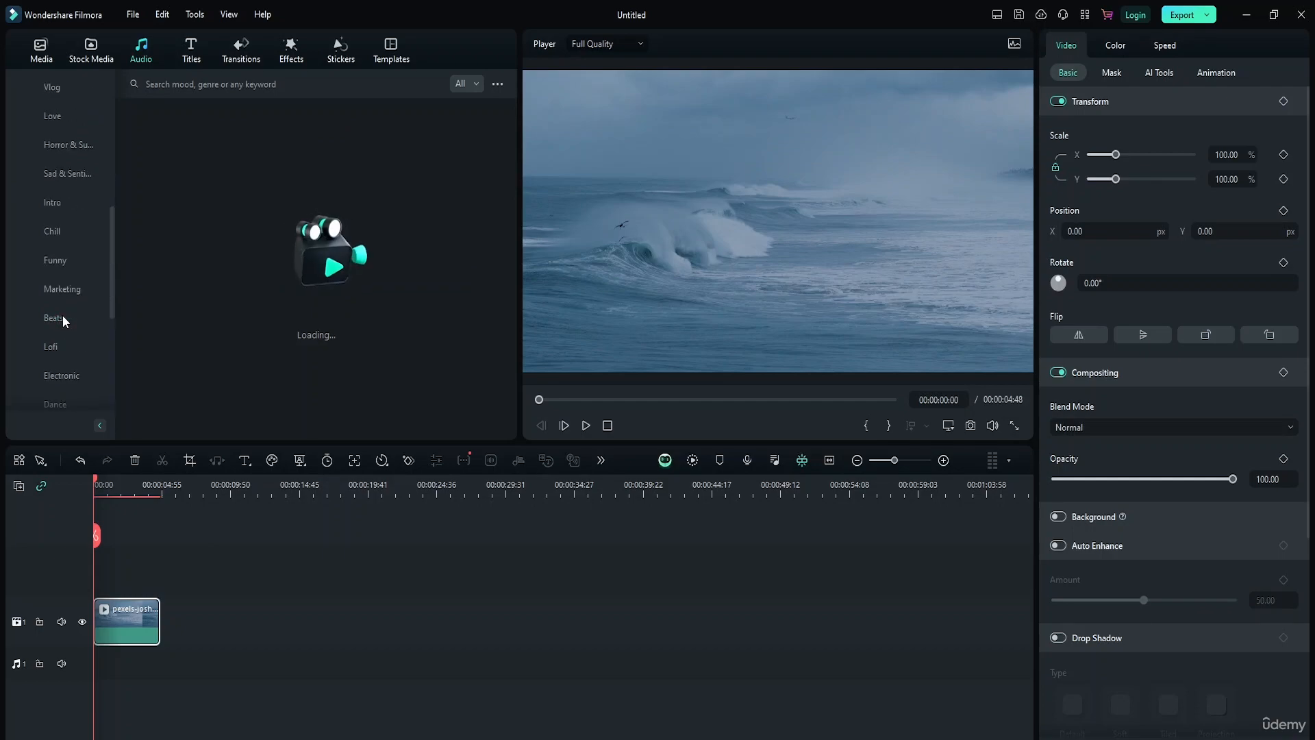
{"action": "scroll", "coordinate": [67, 317], "scroll_direction": "down", "scroll_amount": 2}
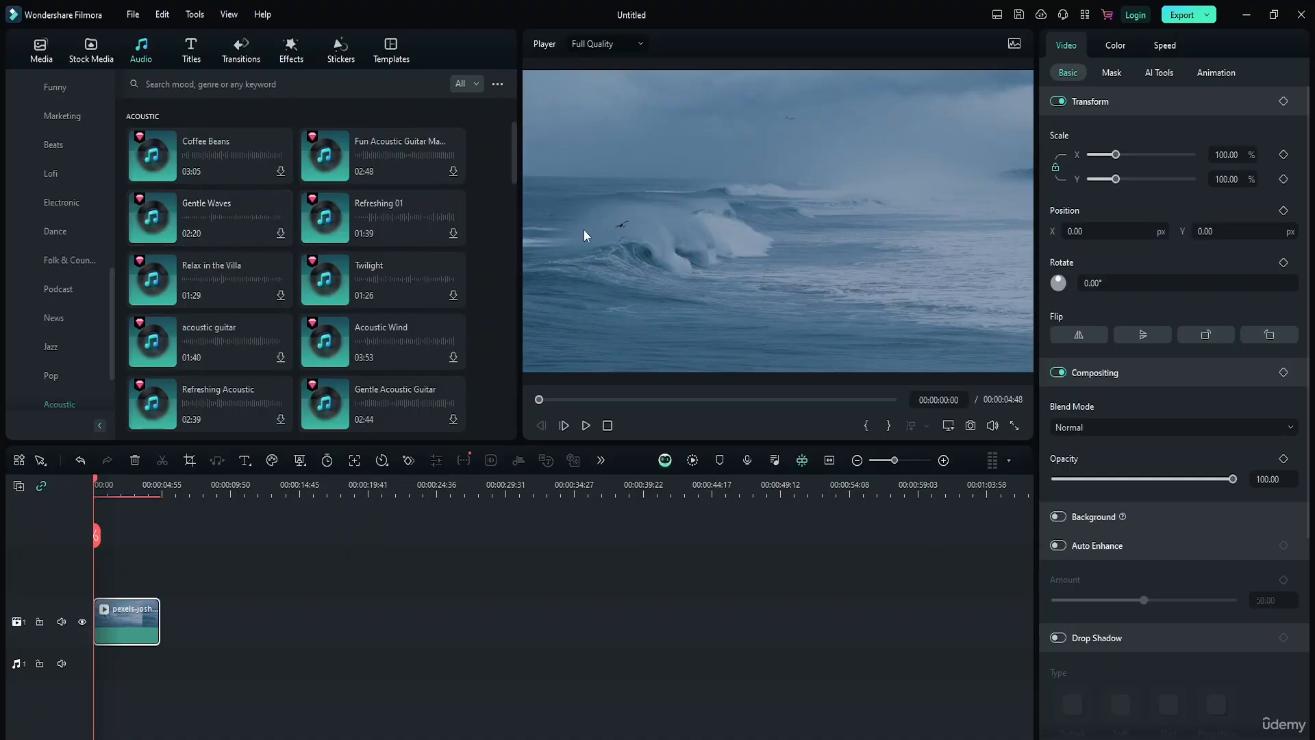
Preview the Twilight, Refreshing 01 and Gentle Waves tracks and download Gentle Waves.
{"action": "left_click", "coordinate": [373, 278]}
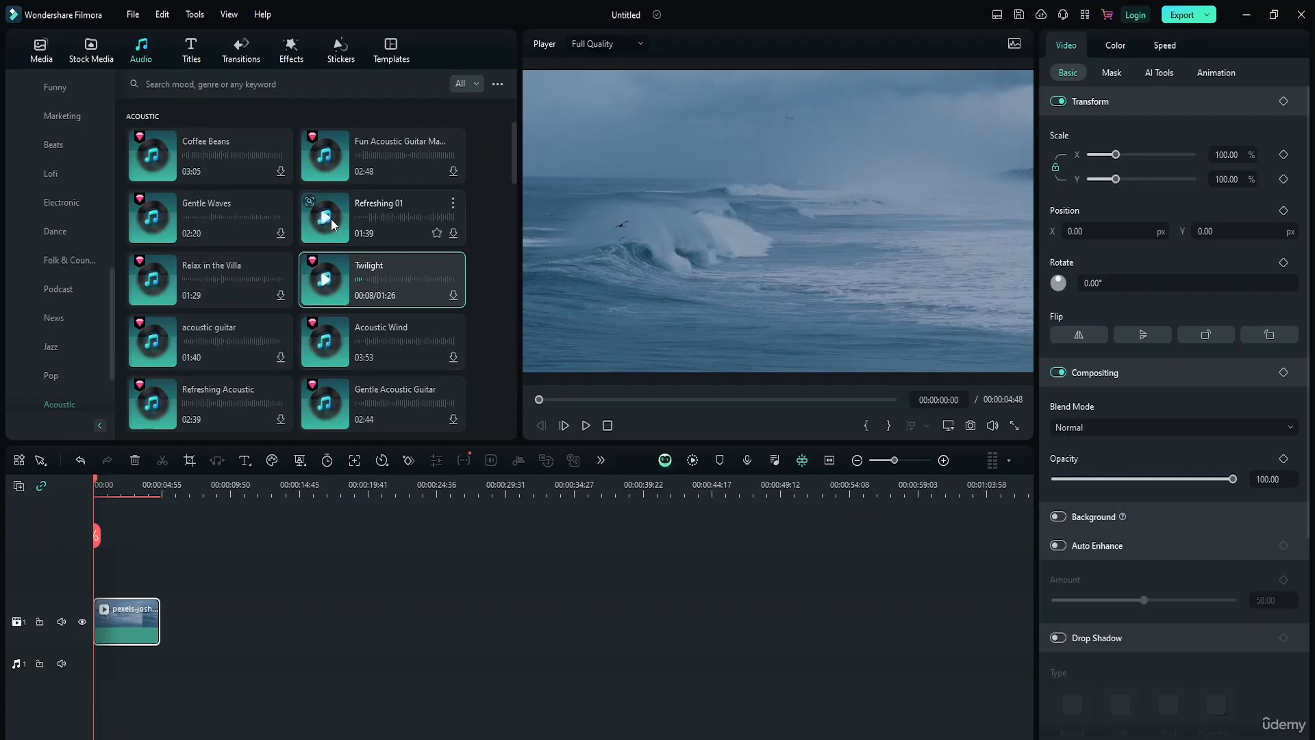
{"action": "left_click", "coordinate": [327, 221]}
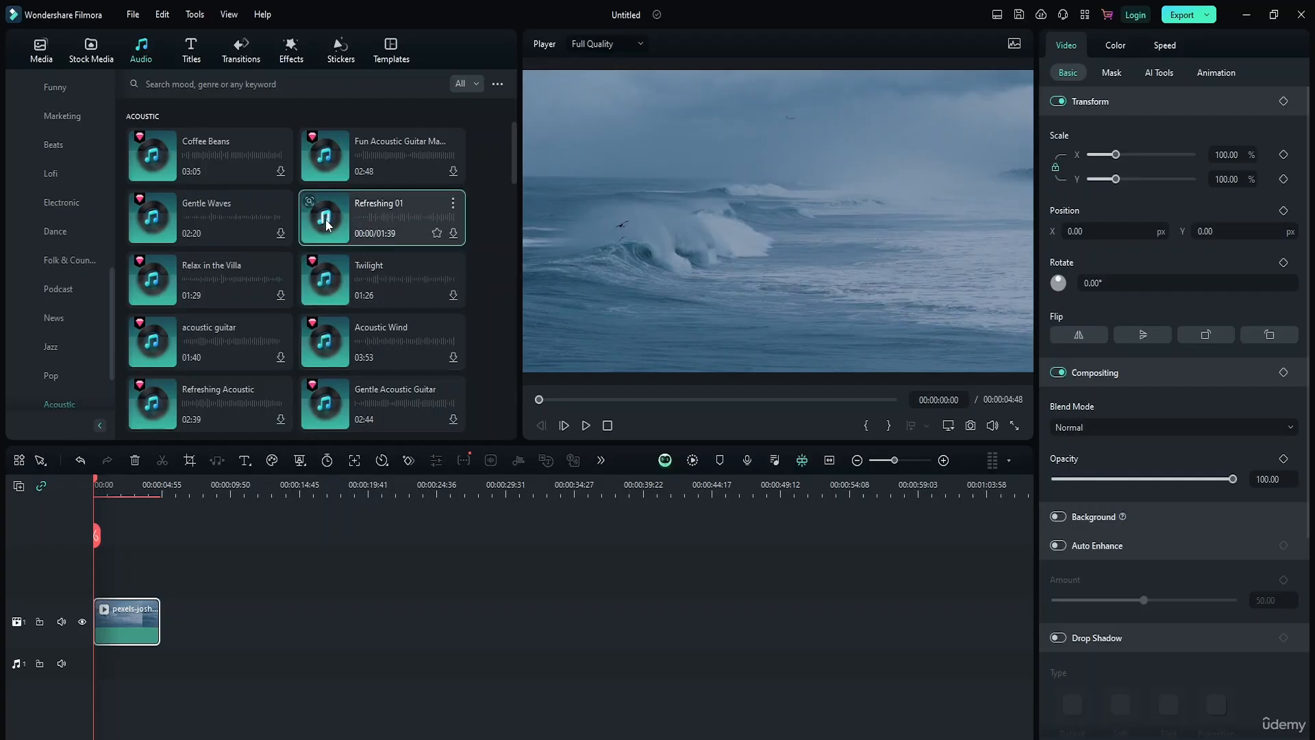
{"action": "left_click", "coordinate": [152, 220]}
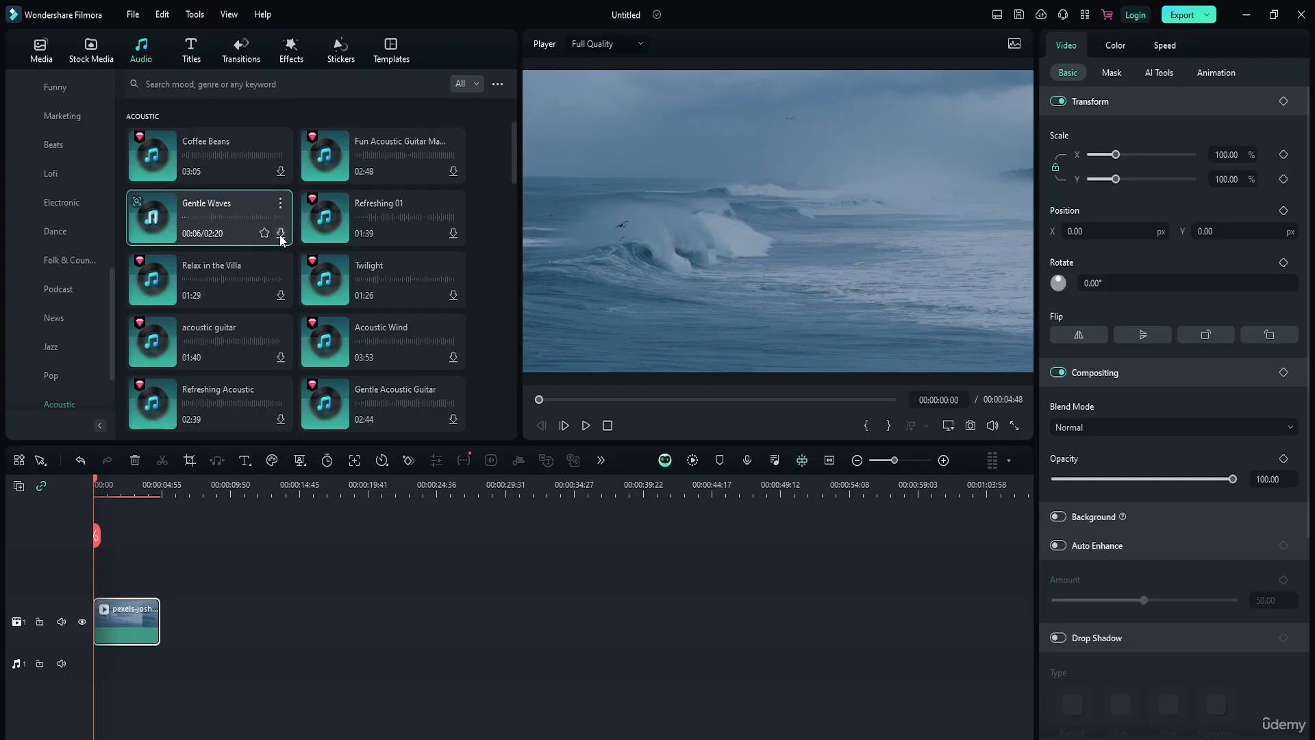
{"action": "left_click", "coordinate": [152, 220]}
Open the downloaded music collection and listen to Gentle Waves in the player.
{"action": "scroll", "coordinate": [65, 122], "scroll_direction": "up", "scroll_amount": 8}
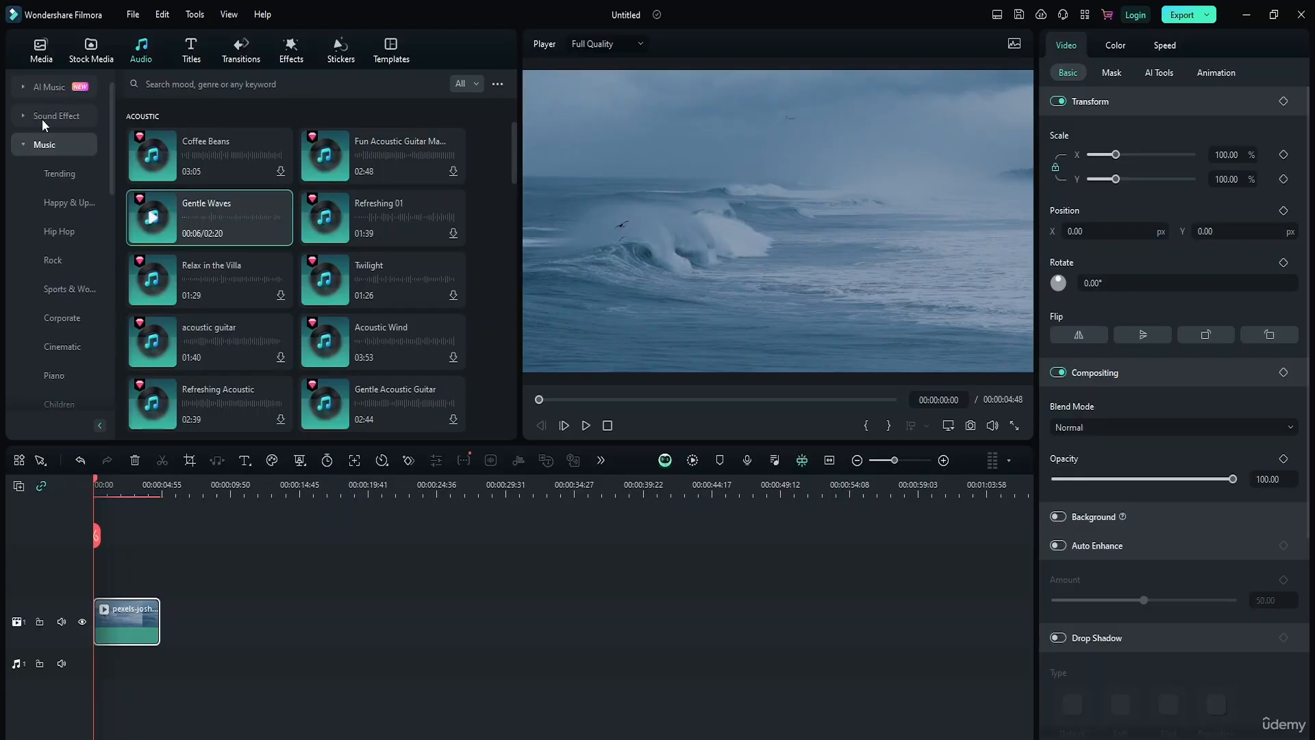
{"action": "left_click", "coordinate": [21, 146]}
{"action": "left_click", "coordinate": [26, 86]}
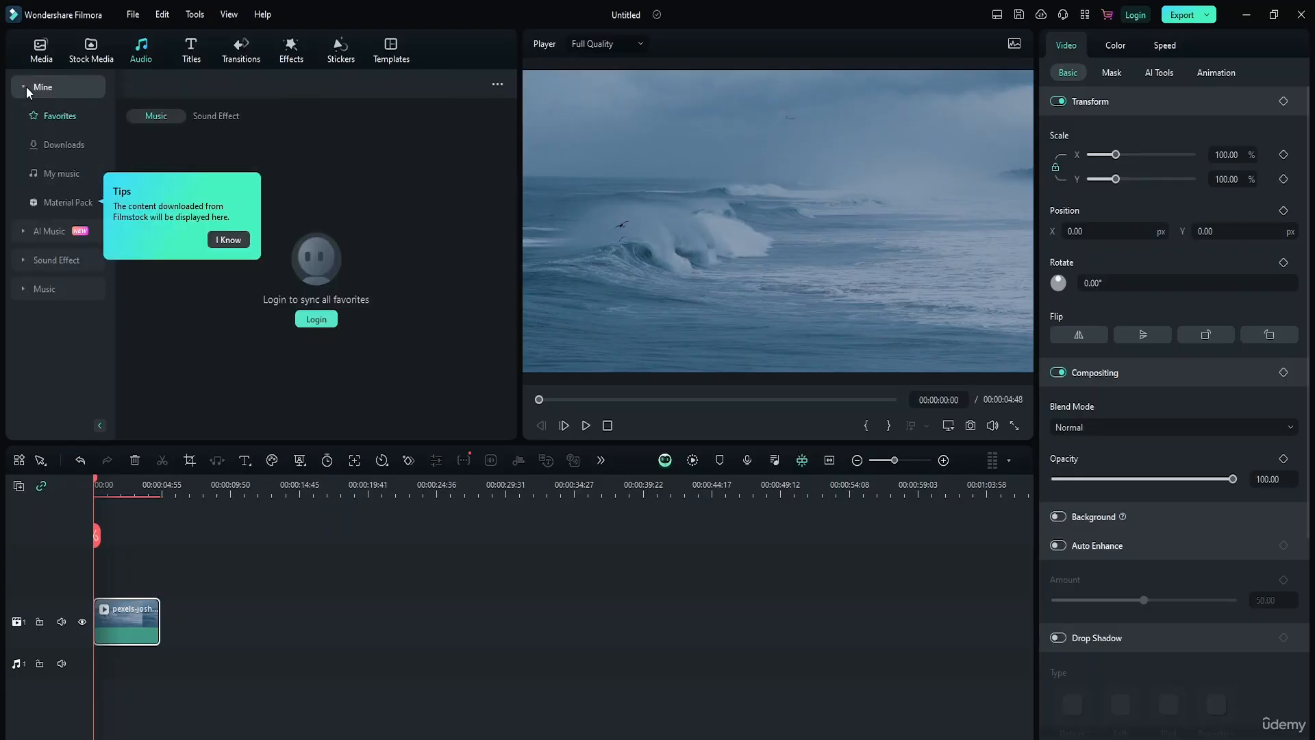
{"action": "left_click", "coordinate": [59, 146]}
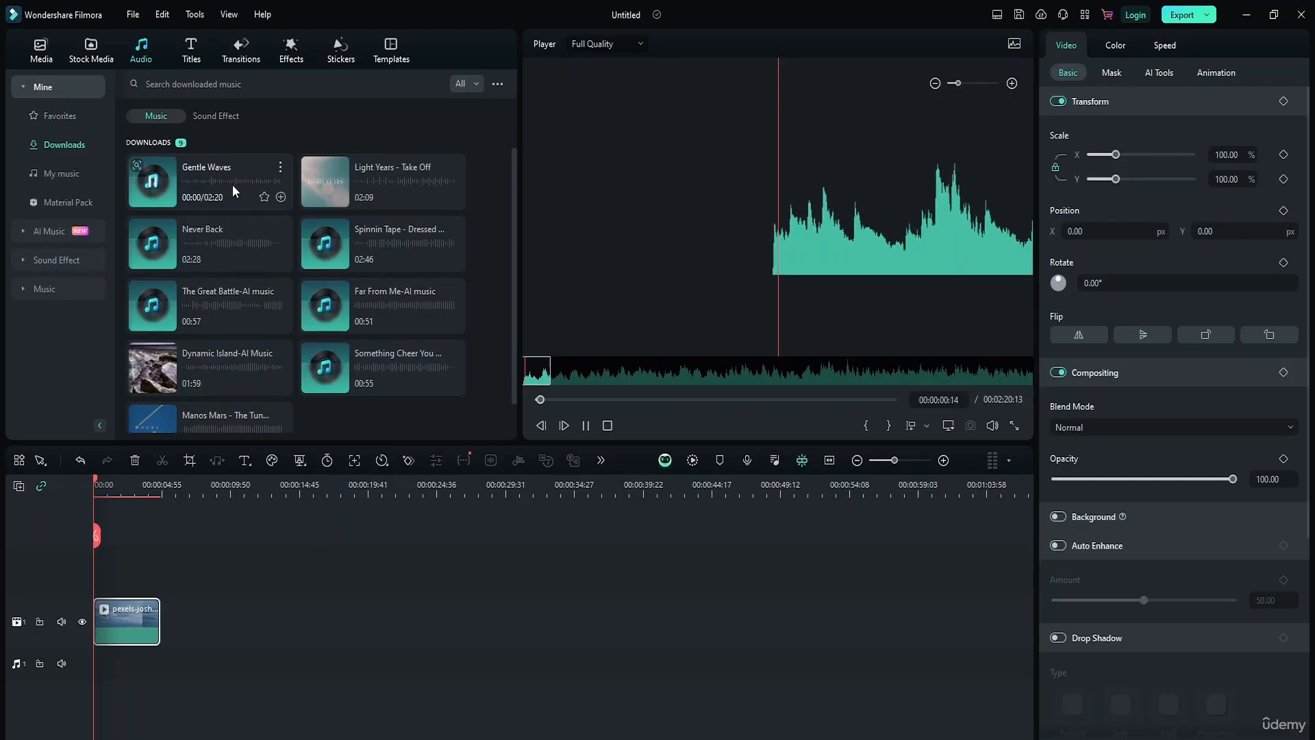
{"action": "left_click", "coordinate": [587, 426]}
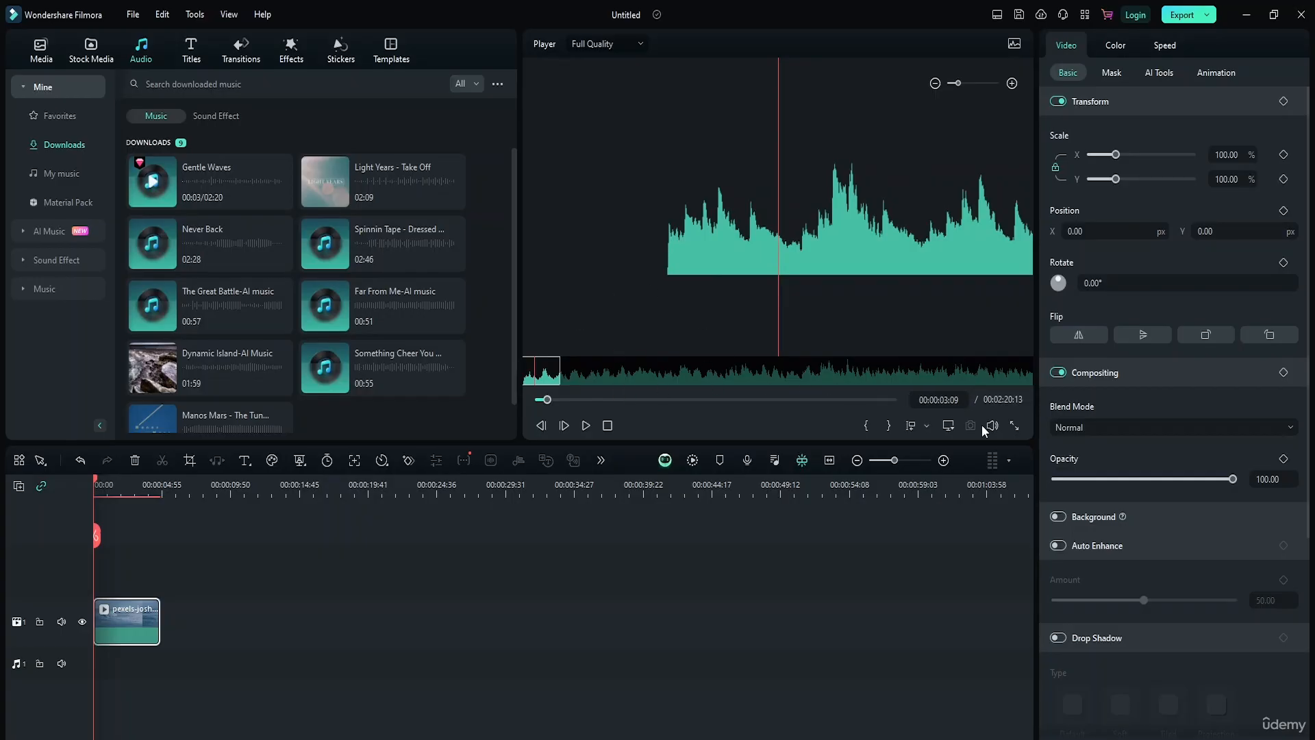
{"action": "mouse_move", "coordinate": [992, 425]}
{"action": "left_click", "coordinate": [586, 426]}
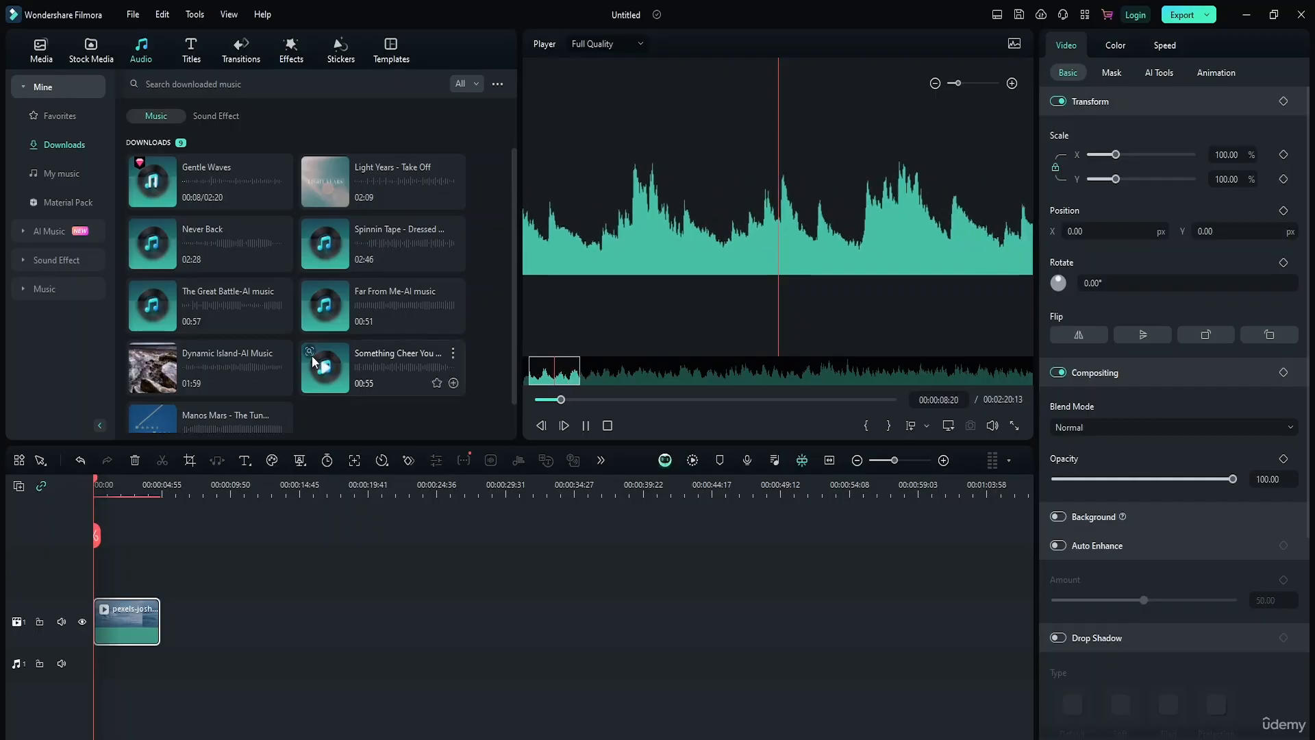
Place Gentle Waves at the start of audio track 1 under the ocean clip and play the combined timeline.
{"action": "left_click_drag", "start_coordinate": [226, 187], "coordinate": [86, 680]}
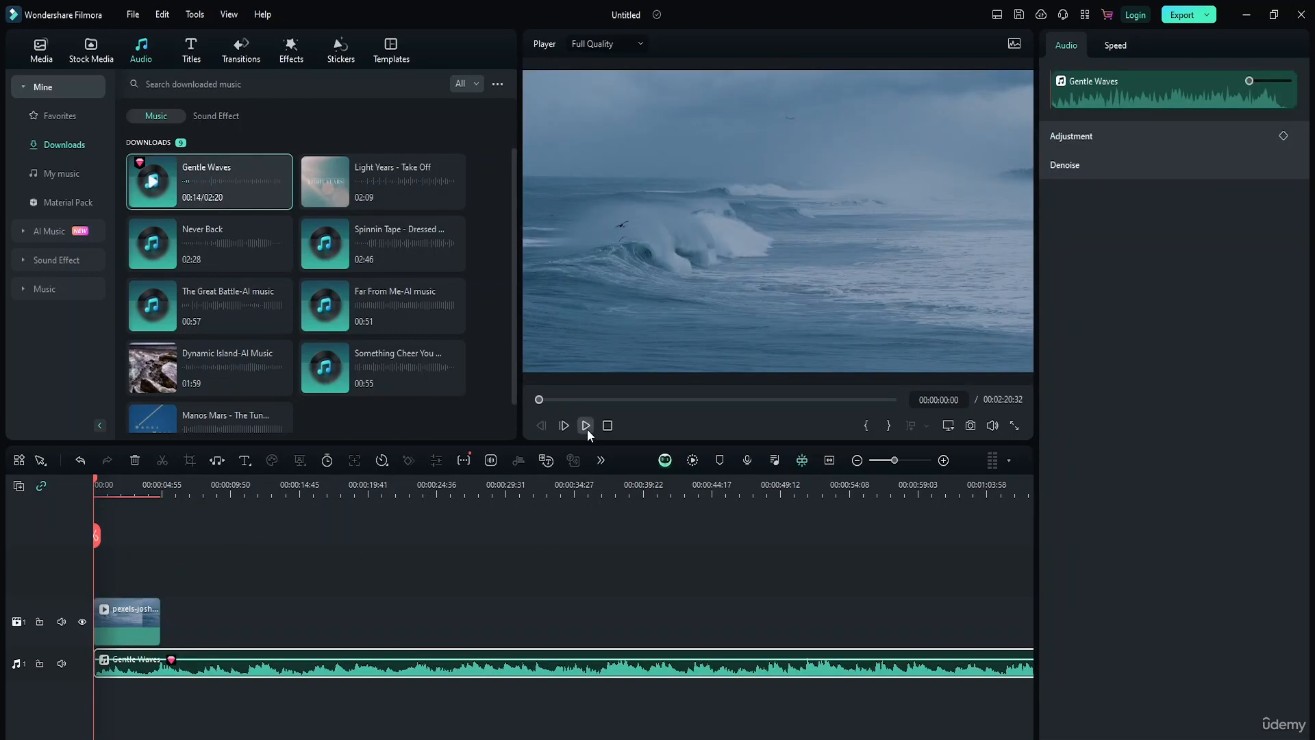
{"action": "left_click", "coordinate": [587, 429]}
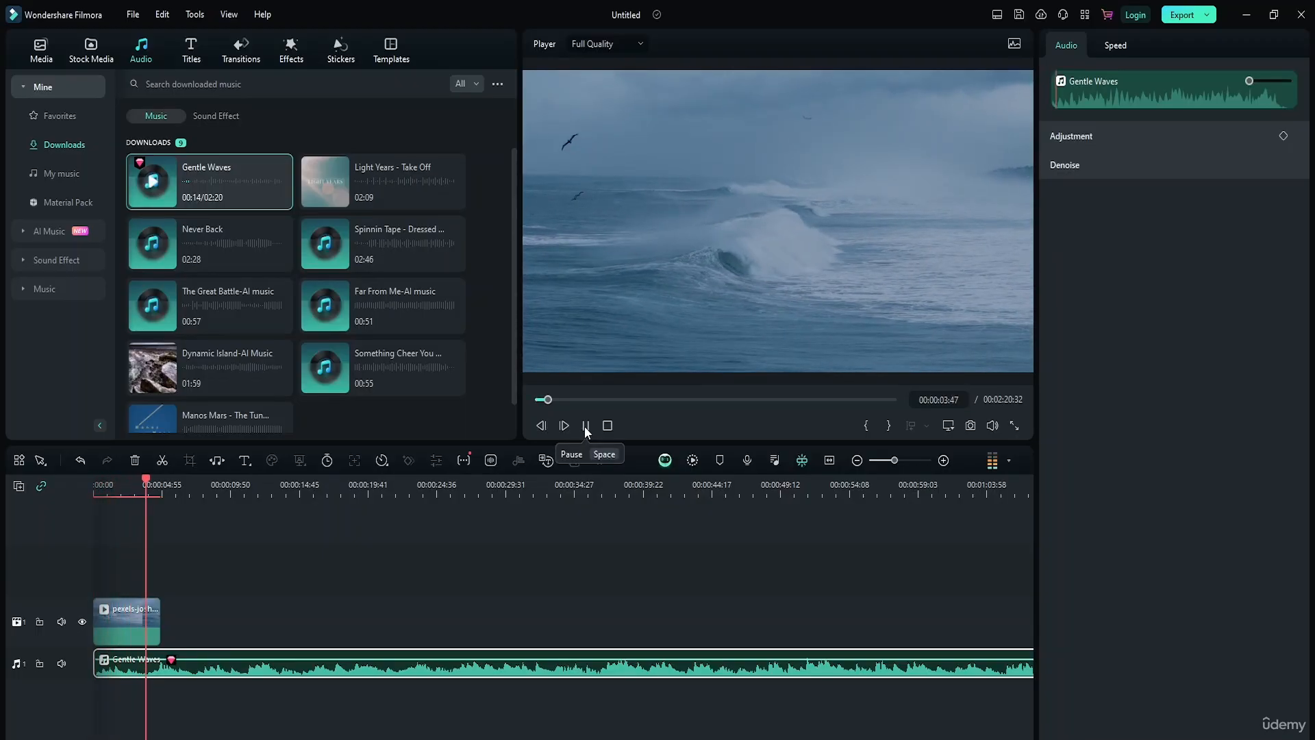
{"action": "left_click", "coordinate": [585, 426]}
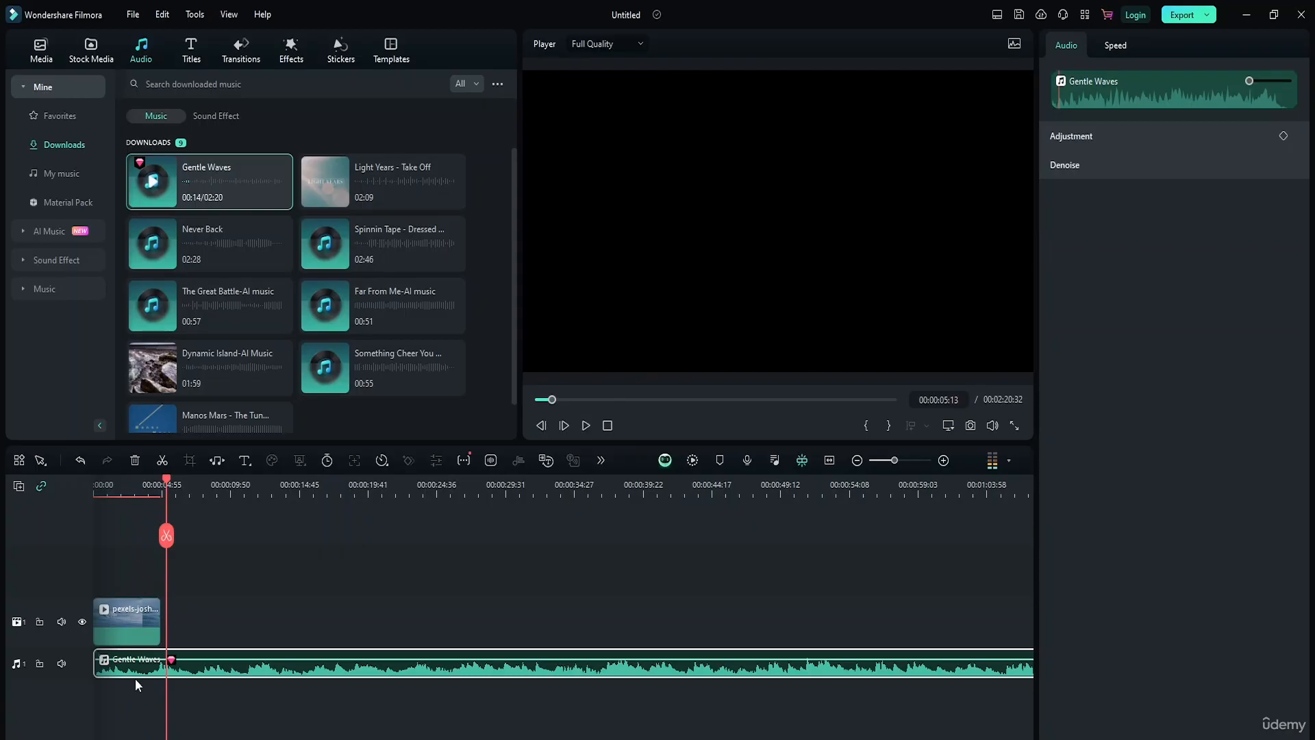
Check the end of the video clip with the playhead, return it to the timeline start and dismiss the login window.
{"action": "left_click_drag", "start_coordinate": [166, 536], "coordinate": [160, 538]}
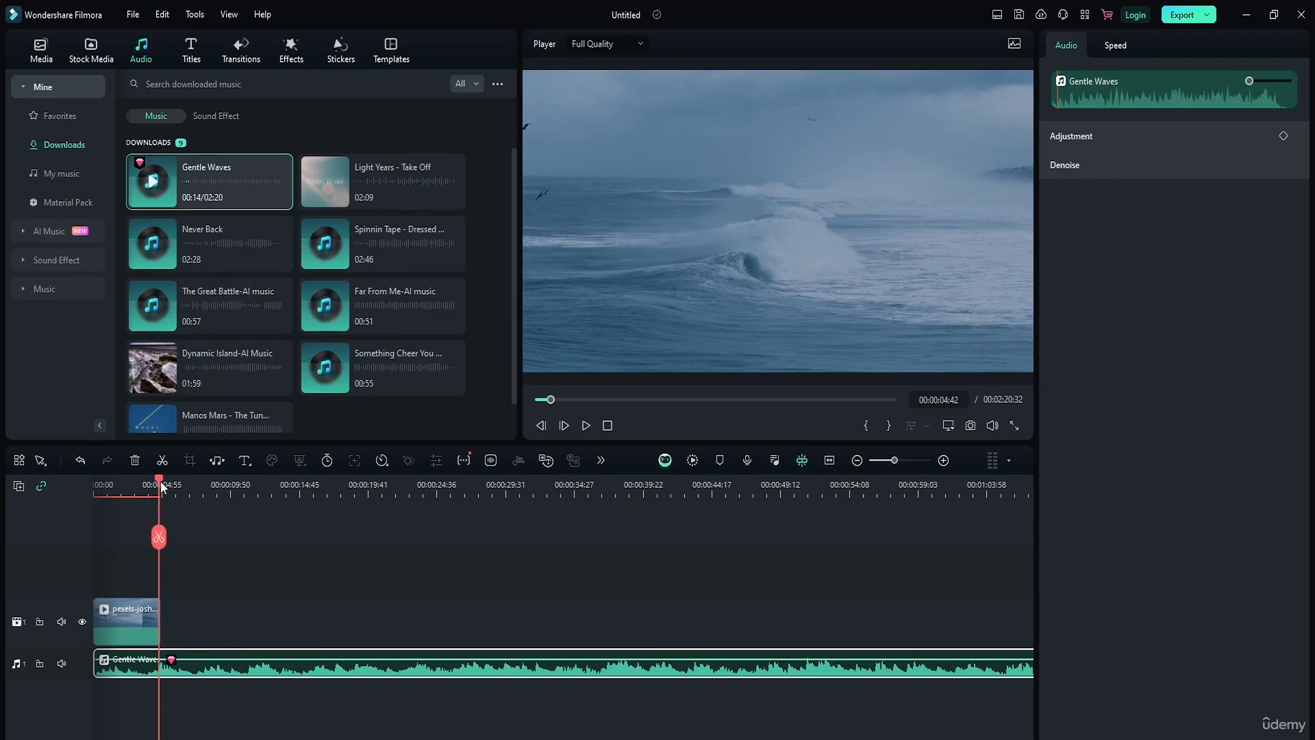
{"action": "left_click_drag", "start_coordinate": [159, 476], "coordinate": [77, 485]}
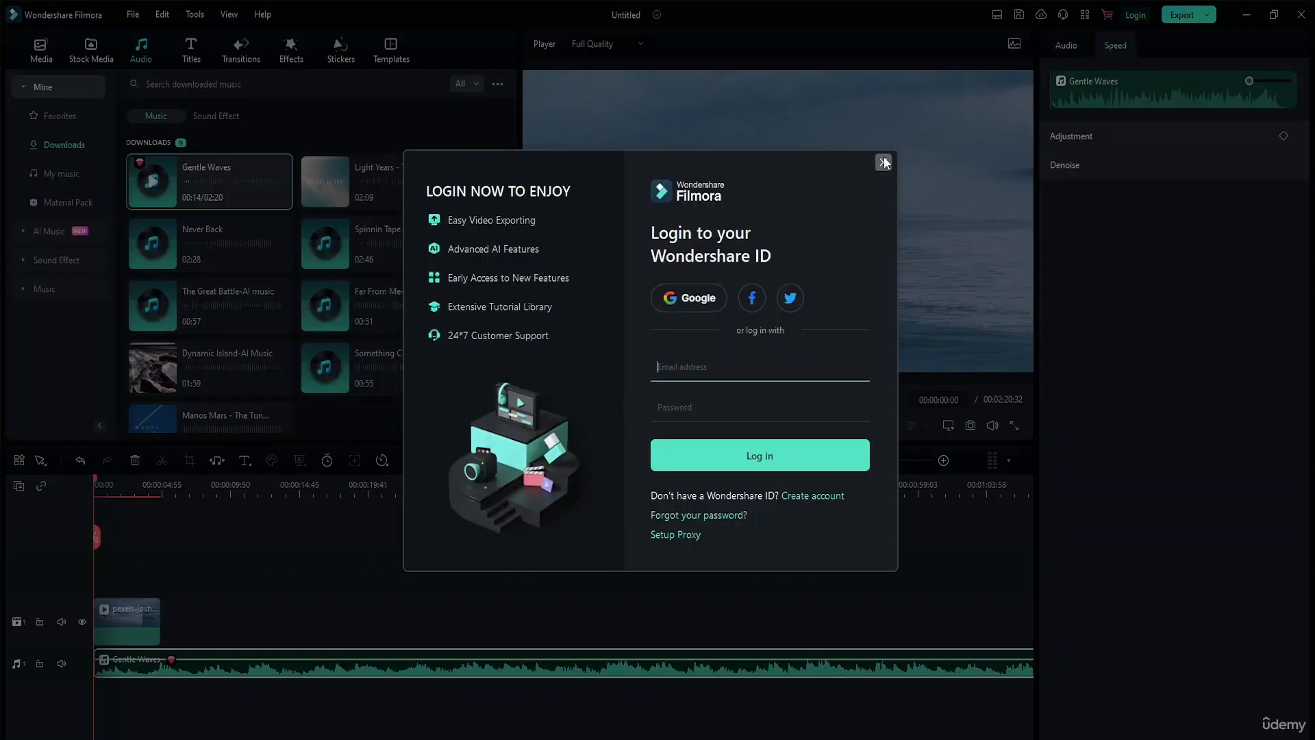
{"action": "left_click", "coordinate": [883, 162]}
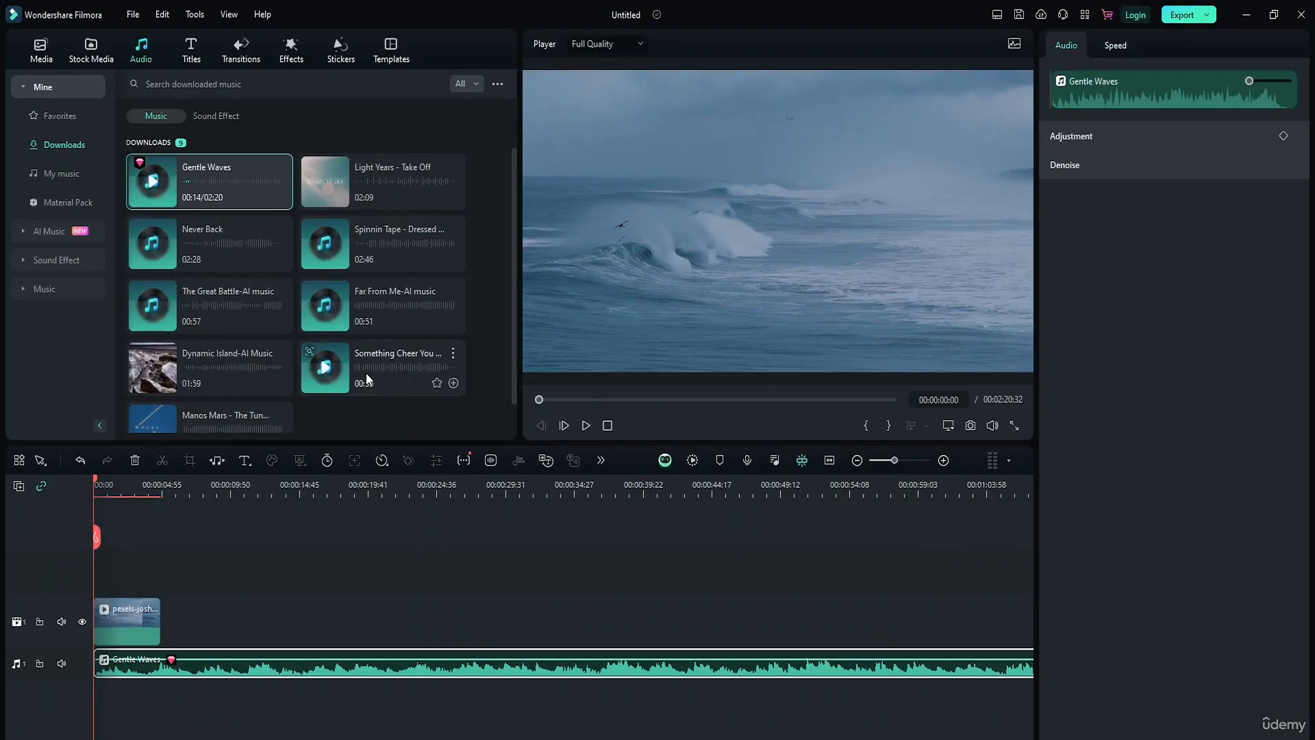
Inspect the properties of the ocean clip and the Gentle Waves track, and scrub the playhead back to the timeline start.
{"action": "left_click", "coordinate": [130, 616]}
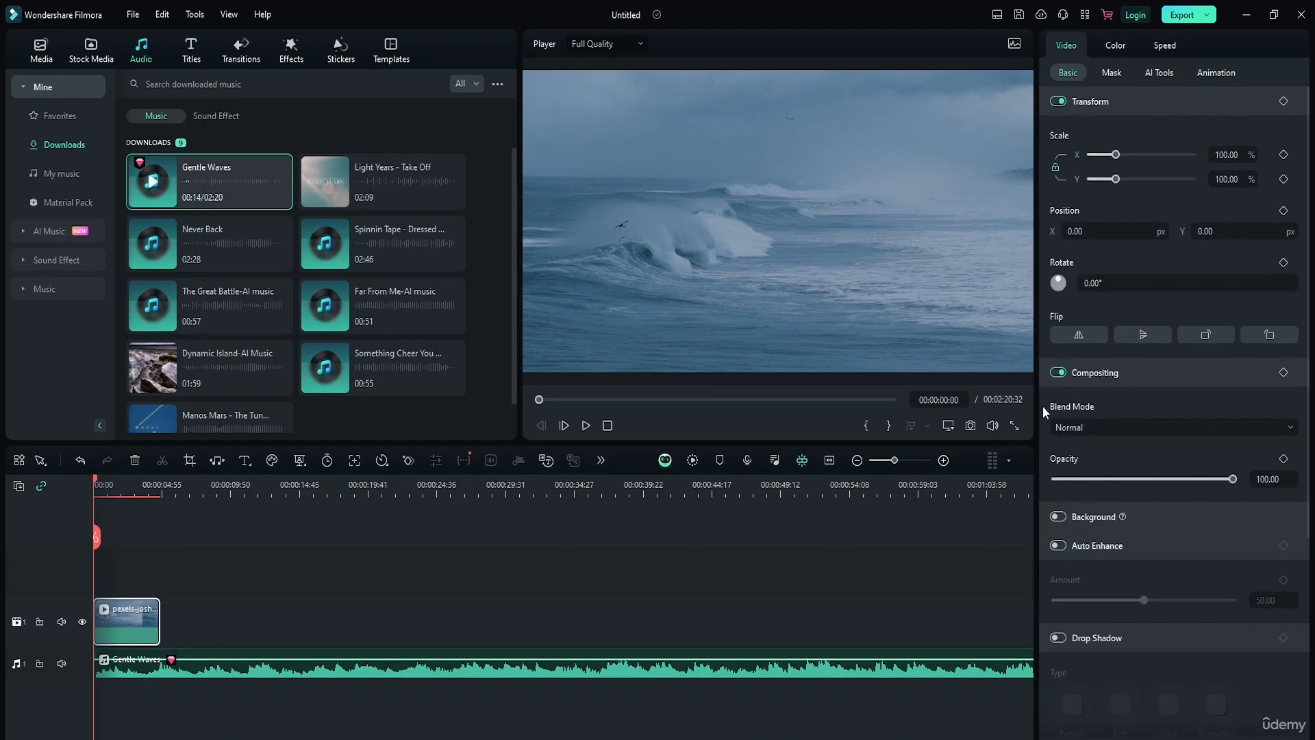
{"action": "left_click", "coordinate": [131, 672]}
{"action": "left_click", "coordinate": [133, 671]}
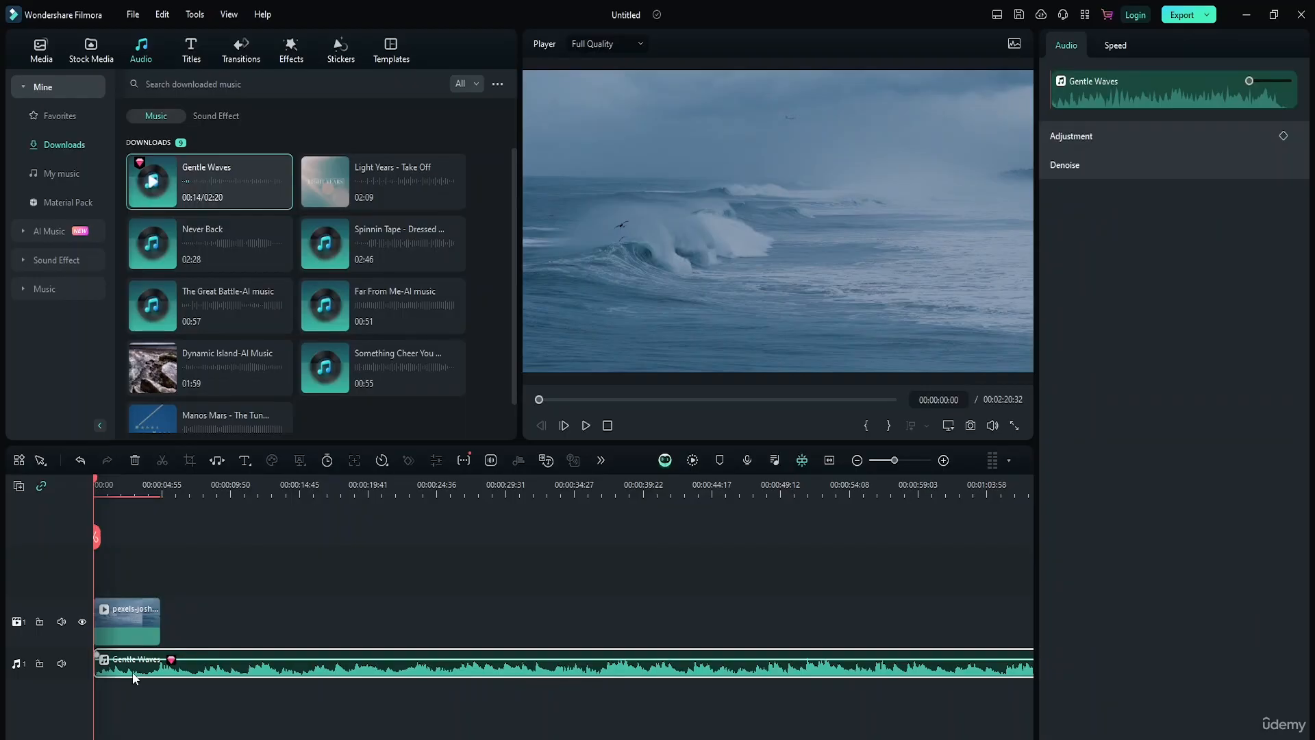
{"action": "left_click", "coordinate": [134, 610]}
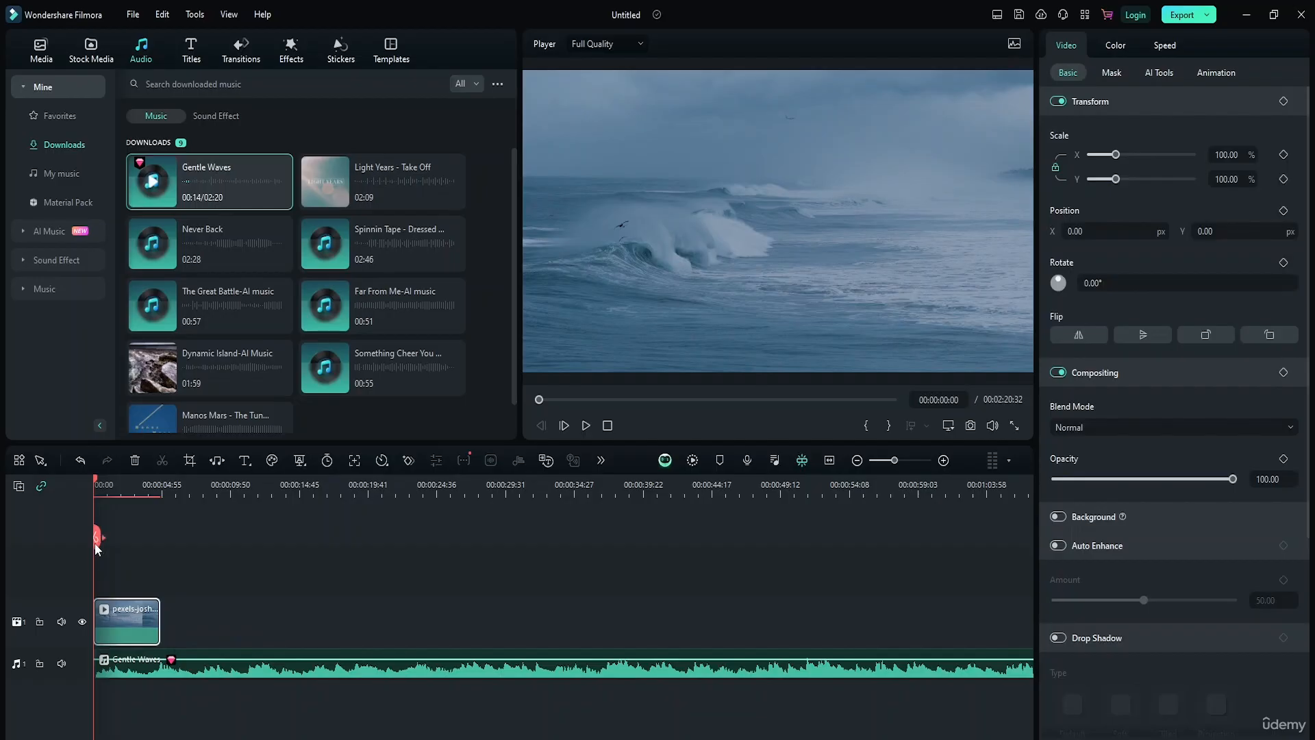
{"action": "left_click_drag", "start_coordinate": [102, 537], "coordinate": [87, 562]}
{"action": "left_click_drag", "start_coordinate": [89, 557], "coordinate": [132, 572]}
{"action": "left_click_drag", "start_coordinate": [53, 576], "coordinate": [19, 592]}
Import the audio file solitude-dark-ambient-electronic-197737 from the Resource folder into the personal music collection.
{"action": "left_click", "coordinate": [65, 175]}
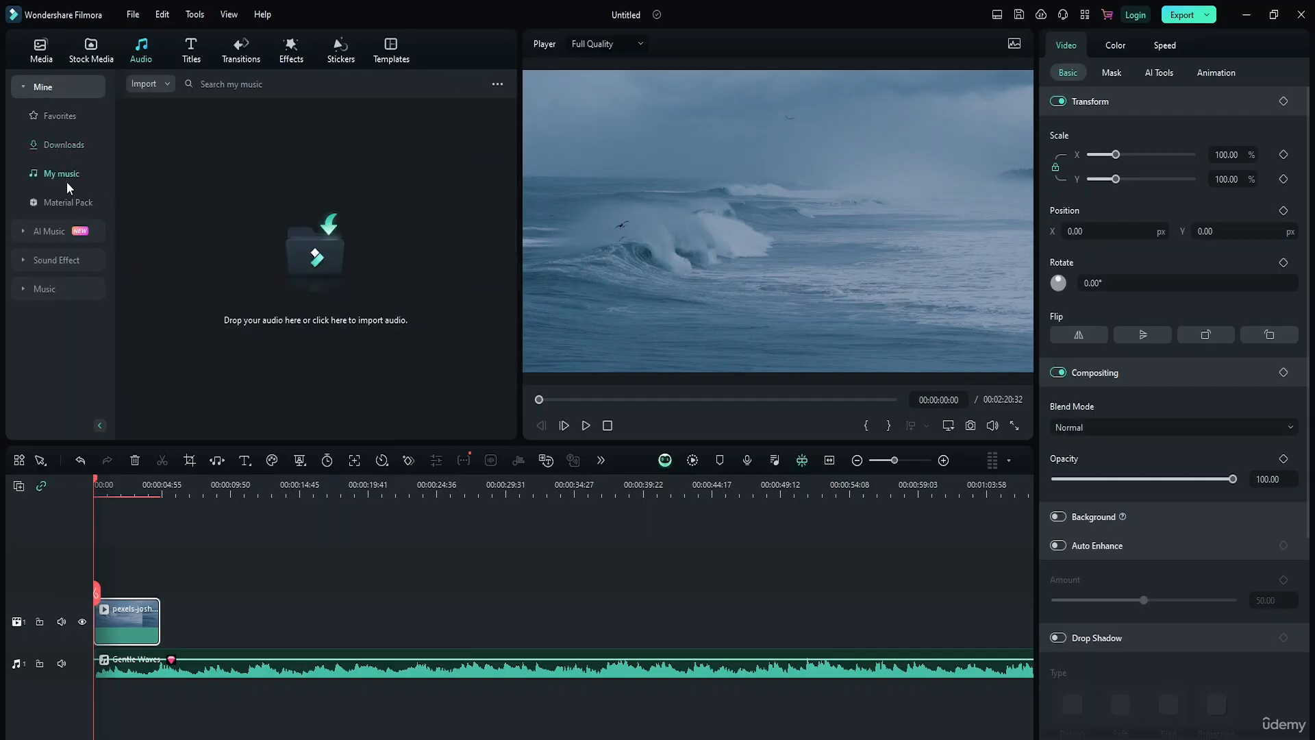
{"action": "left_click", "coordinate": [326, 257]}
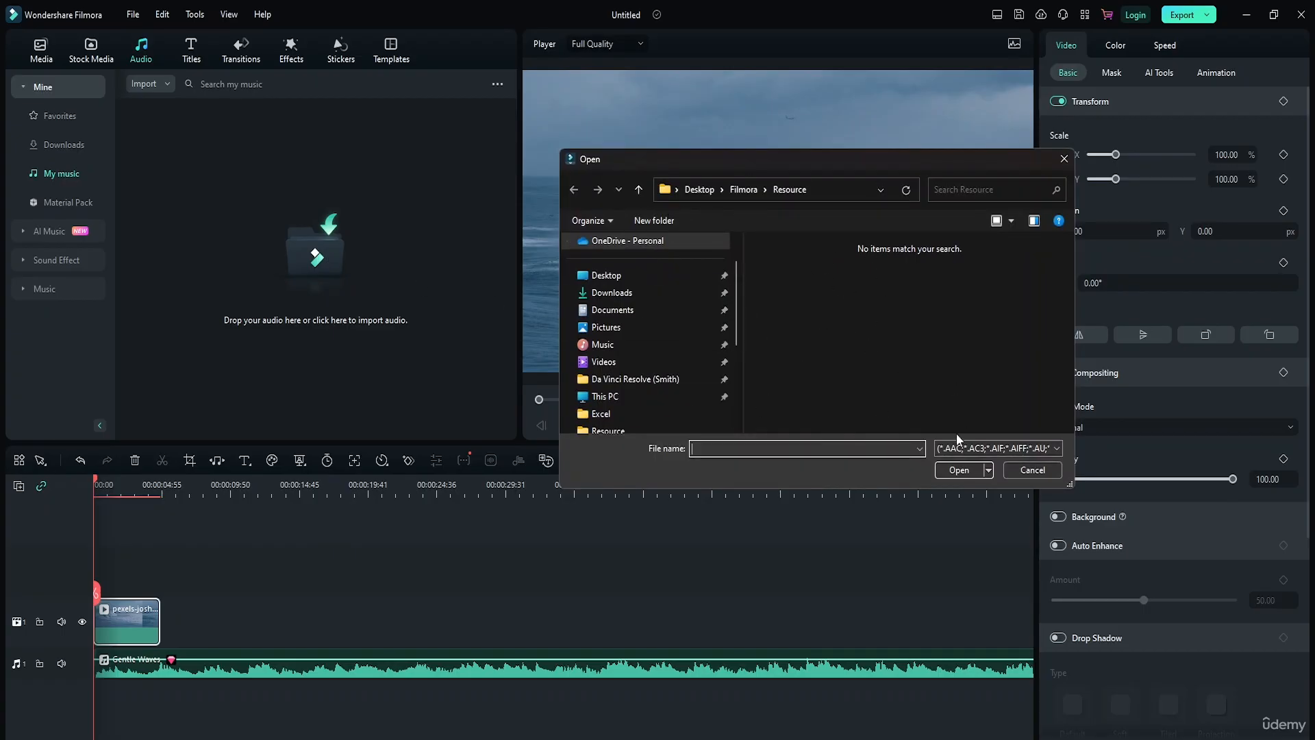
{"action": "left_click", "coordinate": [1054, 448]}
{"action": "left_click", "coordinate": [1112, 463]}
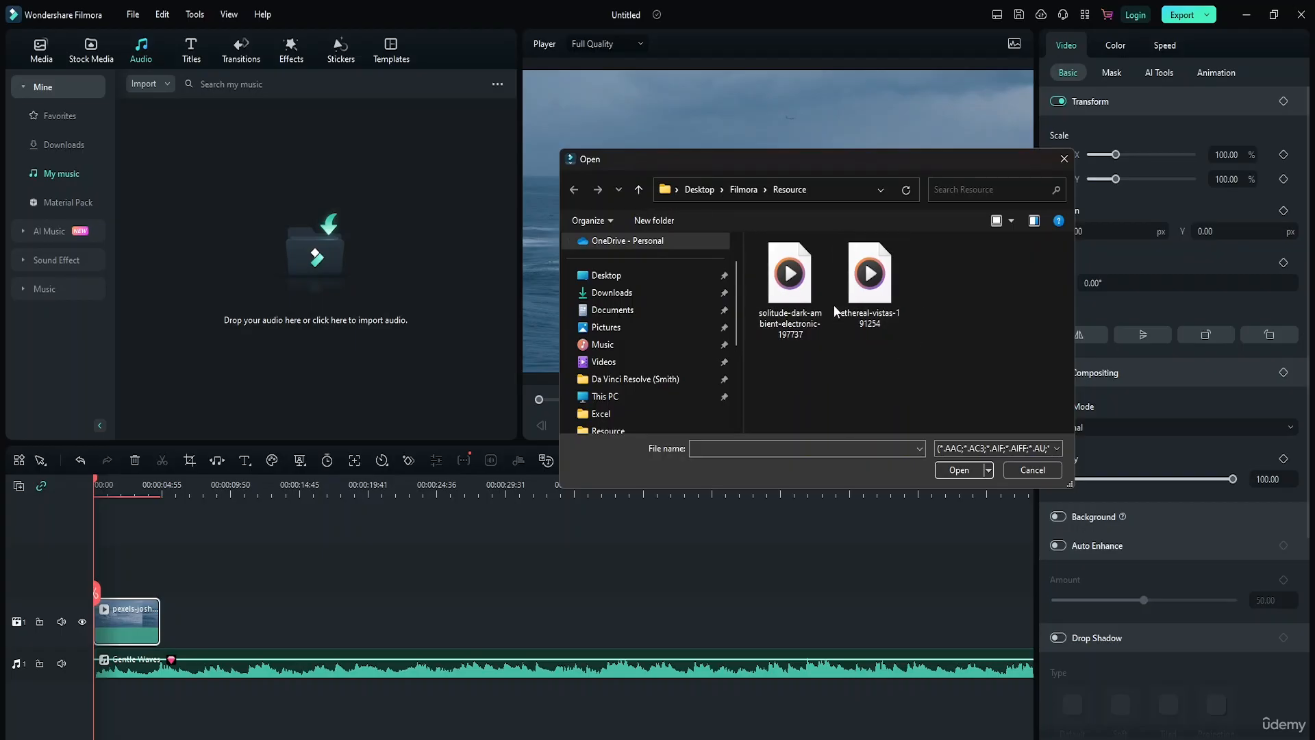
{"action": "left_click", "coordinate": [800, 291]}
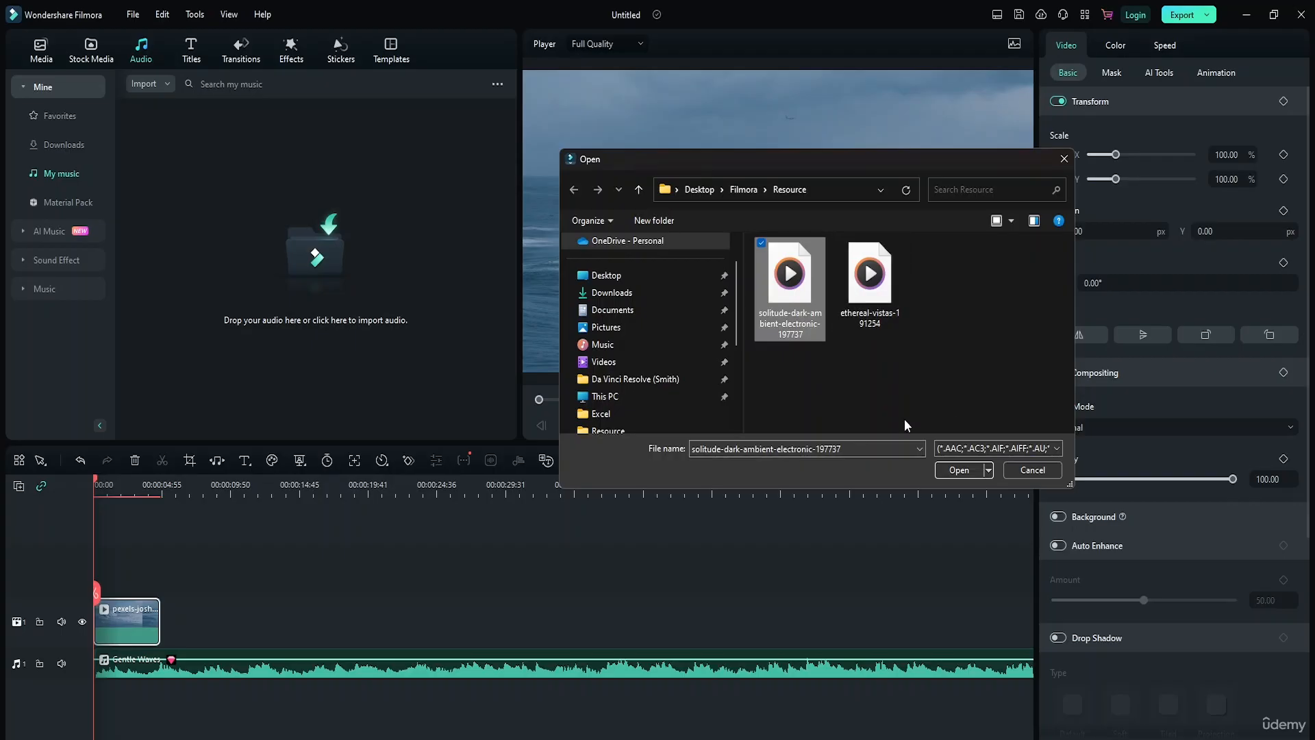
{"action": "left_click", "coordinate": [959, 470]}
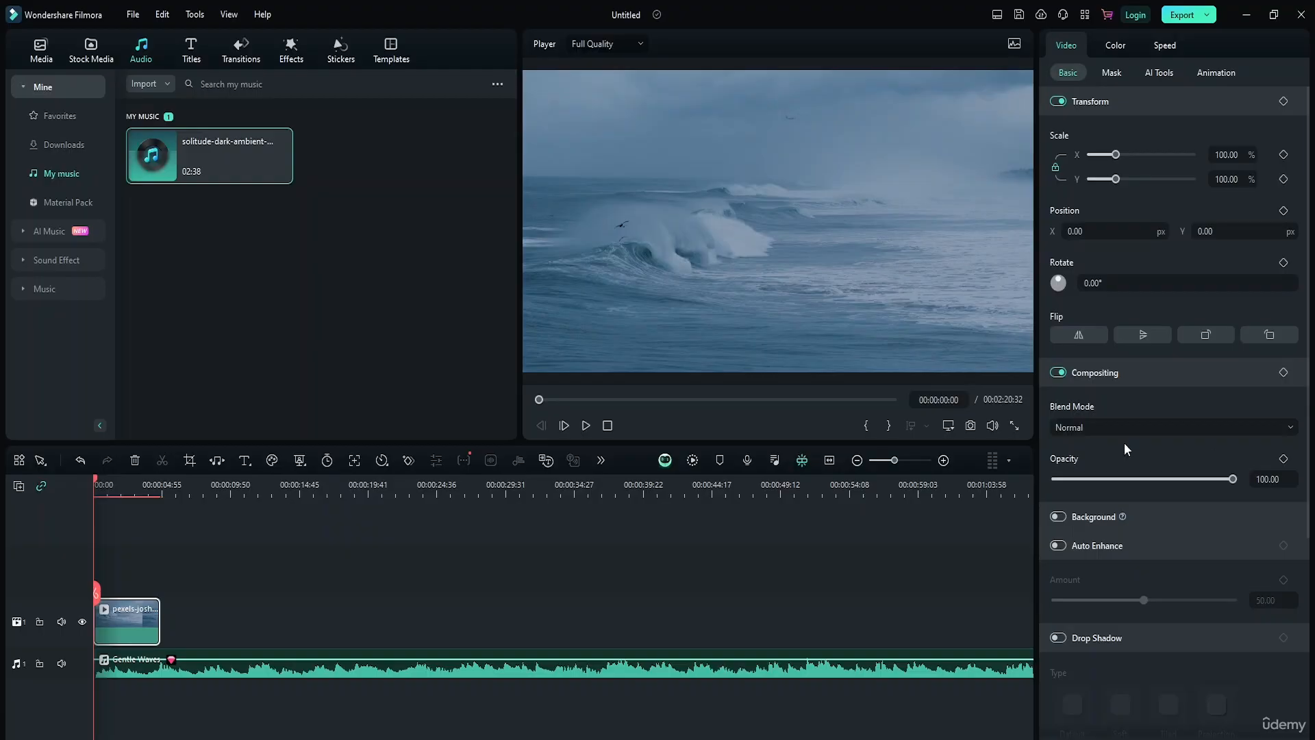
Listen to the imported solitude-dark-ambient track and replace Gentle Waves with it at the start of audio track 1.
{"action": "left_click", "coordinate": [152, 157]}
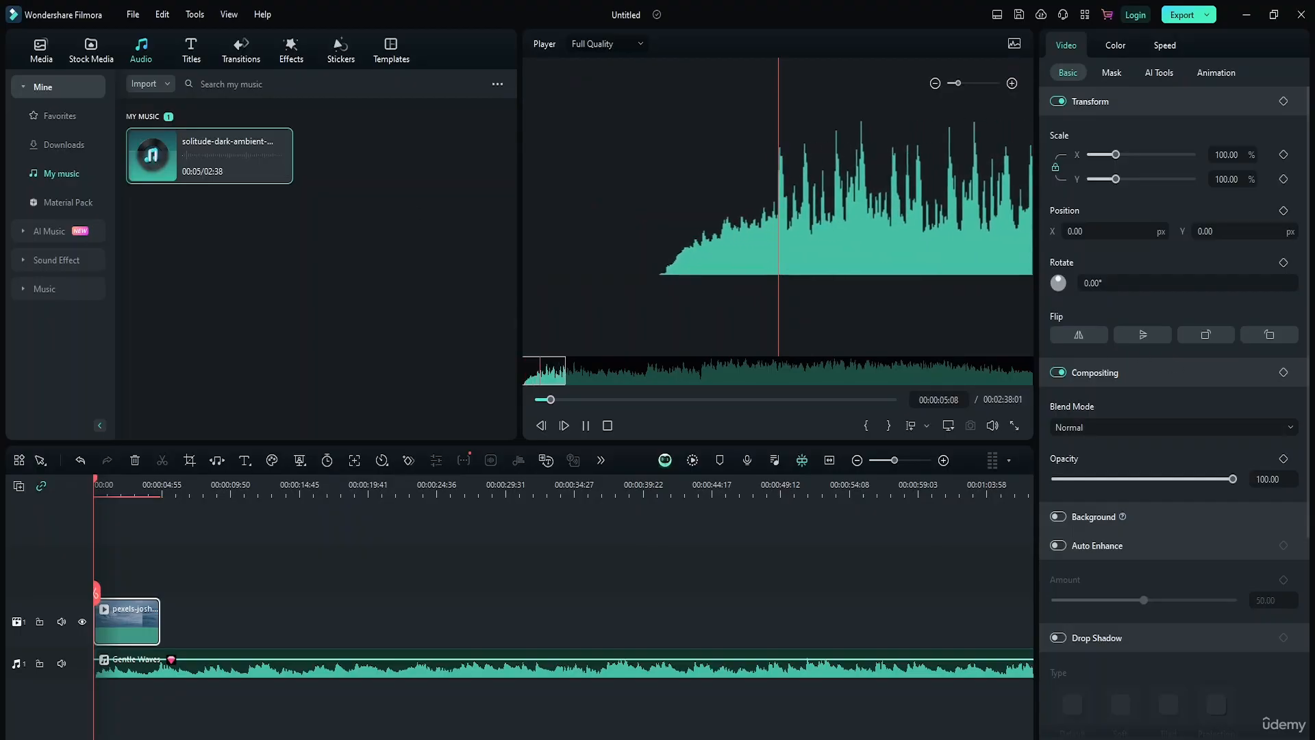
{"action": "left_click", "coordinate": [154, 160]}
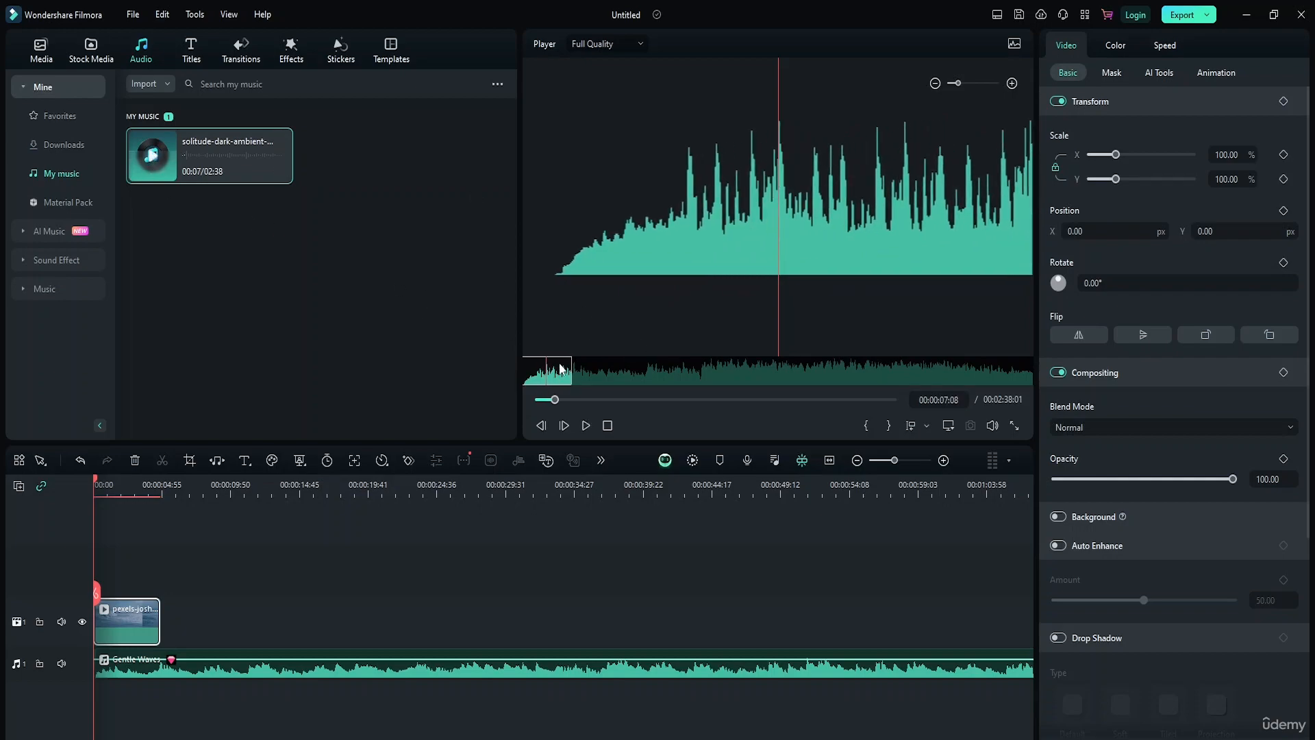
{"action": "left_click", "coordinate": [265, 669]}
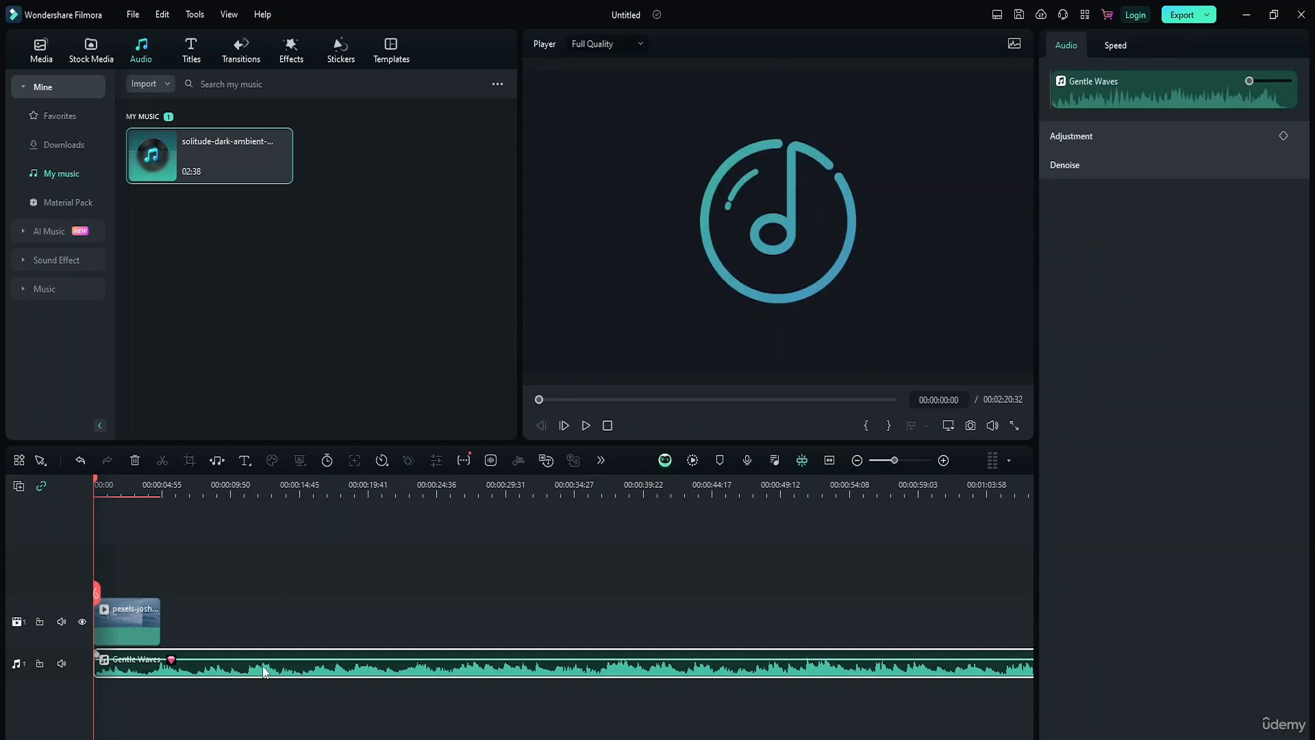
{"action": "key", "text": "Delete"}
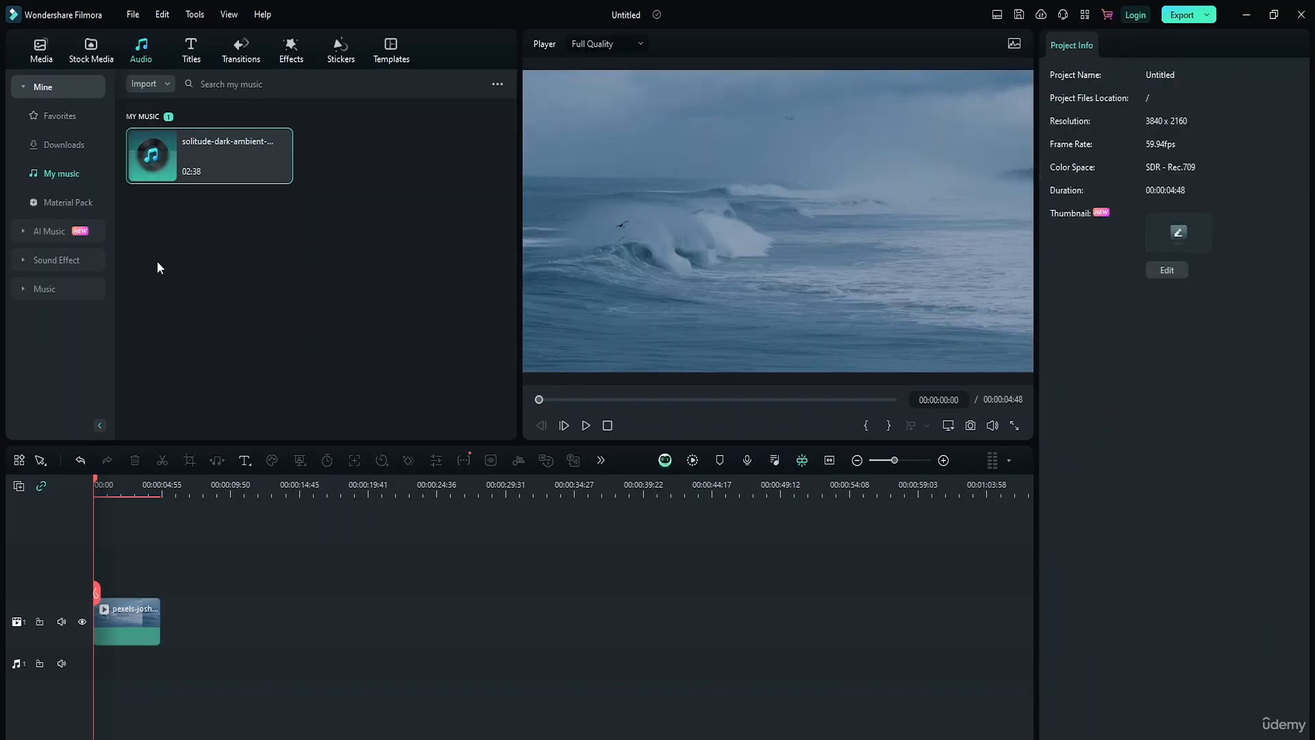
{"action": "left_click_drag", "start_coordinate": [203, 170], "coordinate": [98, 661]}
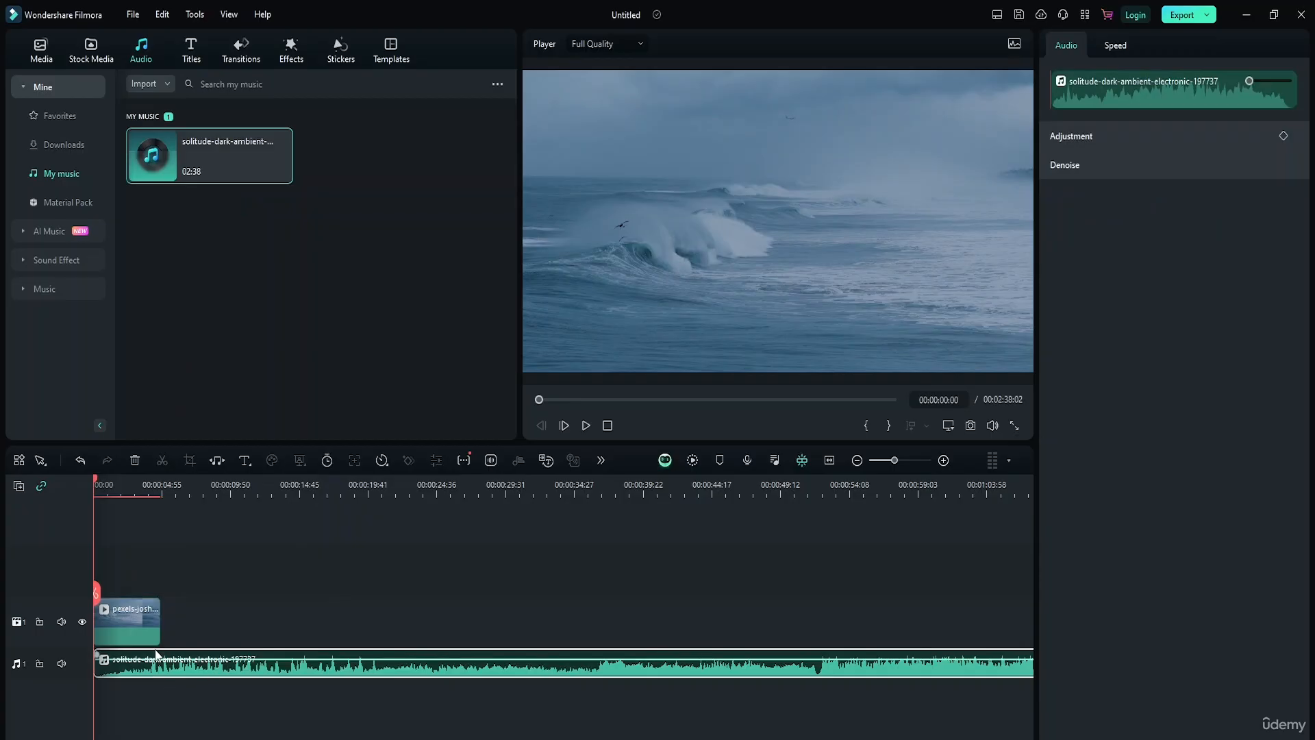
Play the ocean clip with the solitude-dark-ambient track and return the playhead to the timeline start.
{"action": "left_click", "coordinate": [585, 425]}
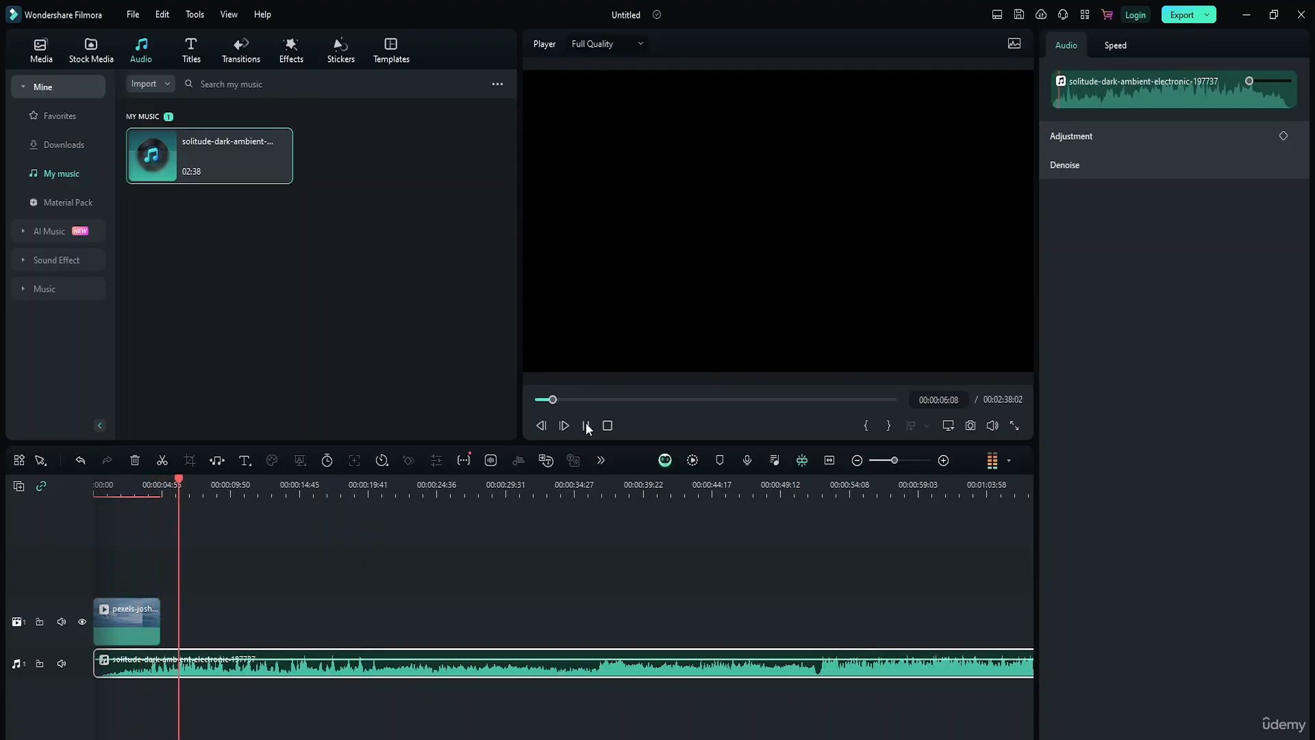
{"action": "left_click", "coordinate": [587, 425]}
{"action": "left_click_drag", "start_coordinate": [180, 593], "coordinate": [61, 603]}
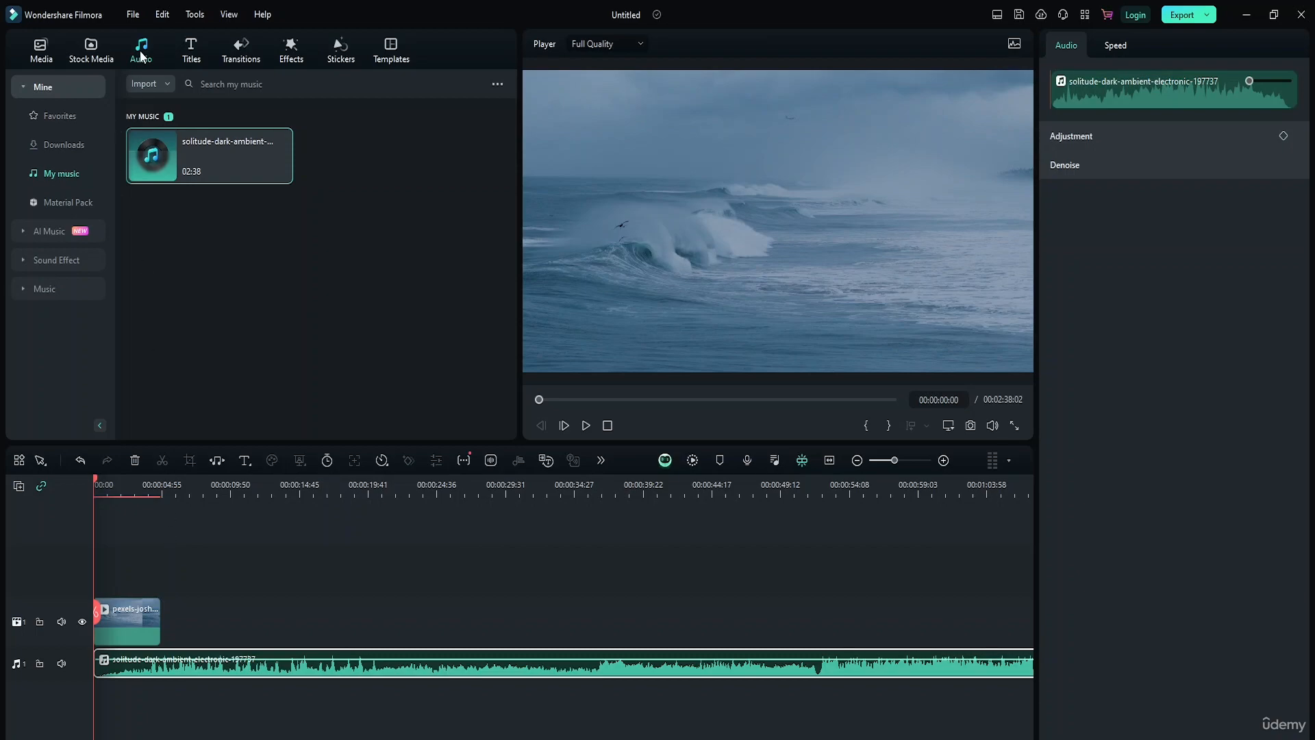
Browse the trending title templates and look through the Daily Life Vlog pack.
{"action": "mouse_move", "coordinate": [146, 139]}
{"action": "left_click", "coordinate": [187, 55]}
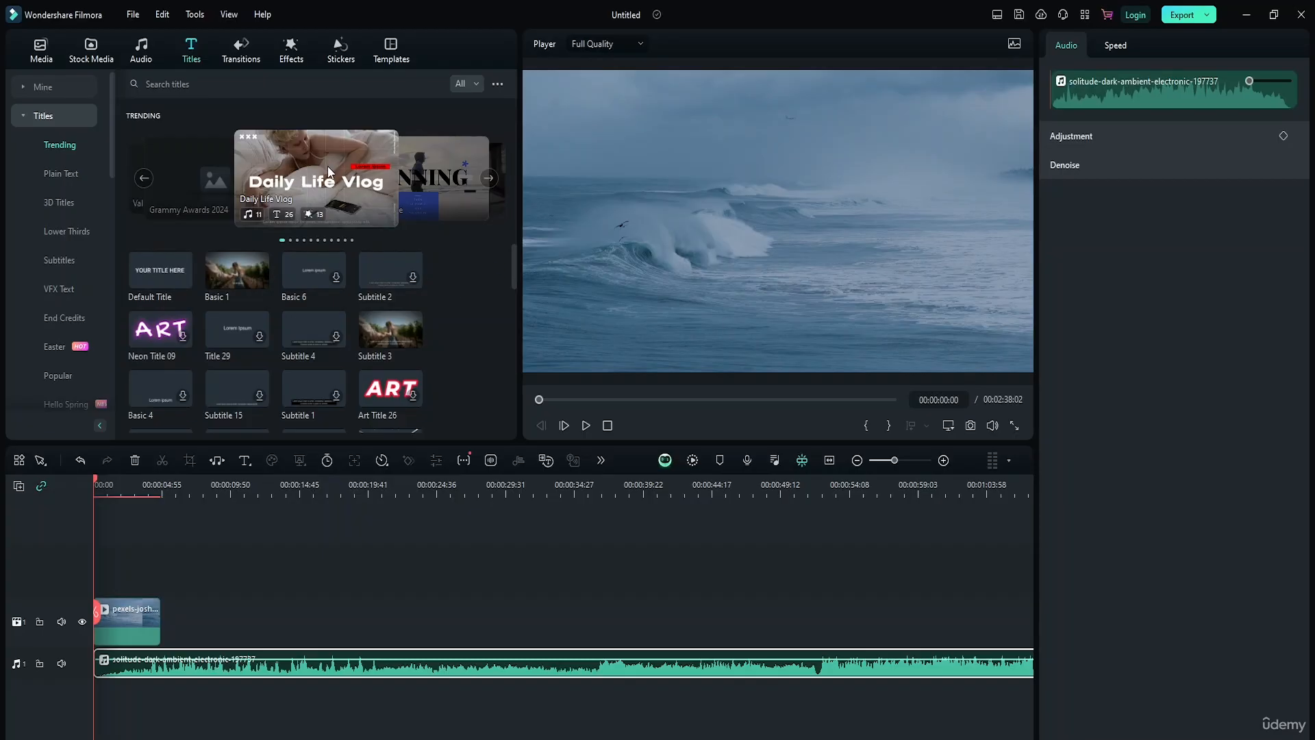
{"action": "left_click", "coordinate": [292, 199]}
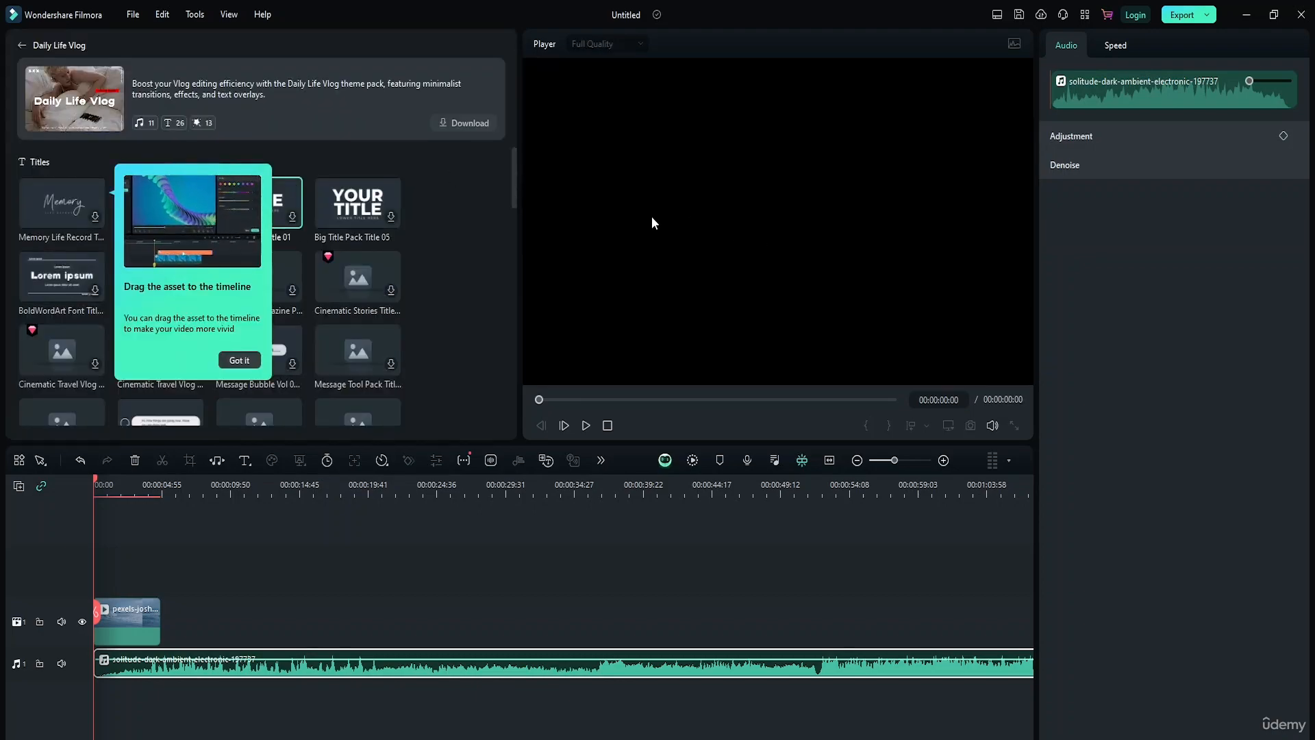
{"action": "left_click", "coordinate": [463, 188]}
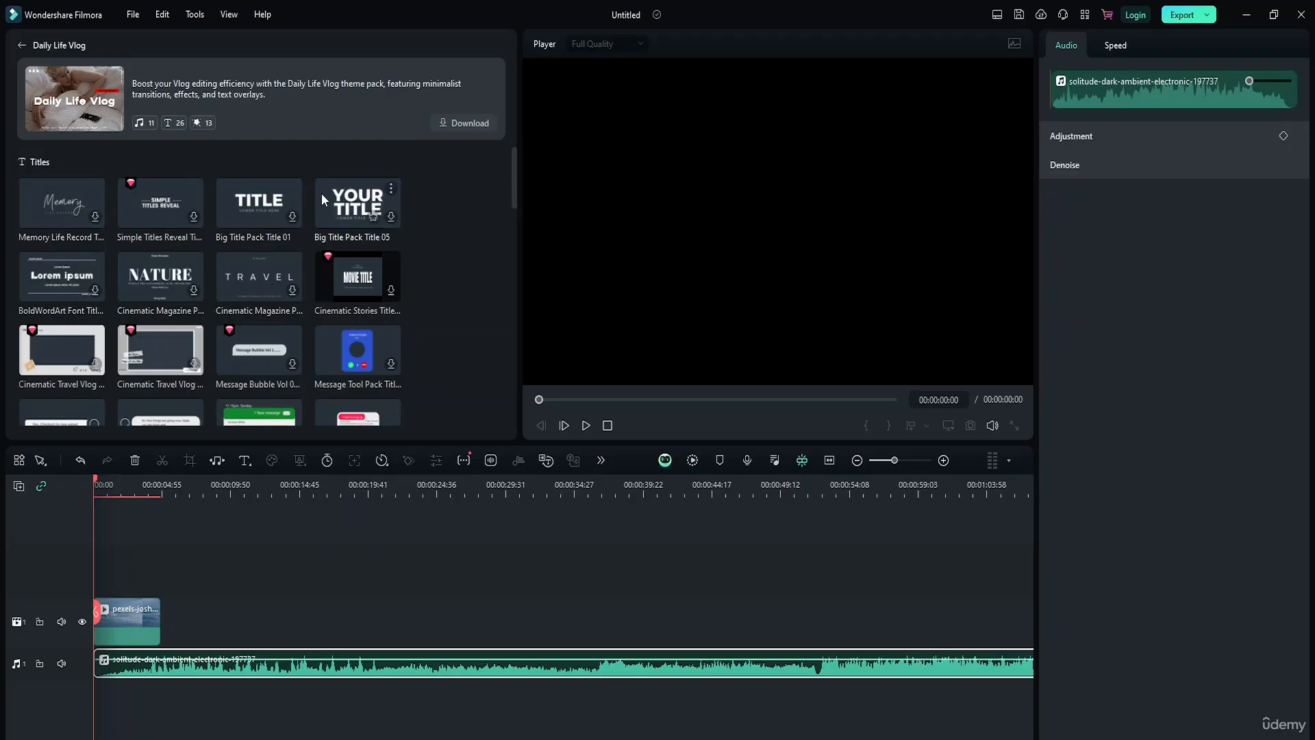
{"action": "left_click", "coordinate": [21, 44]}
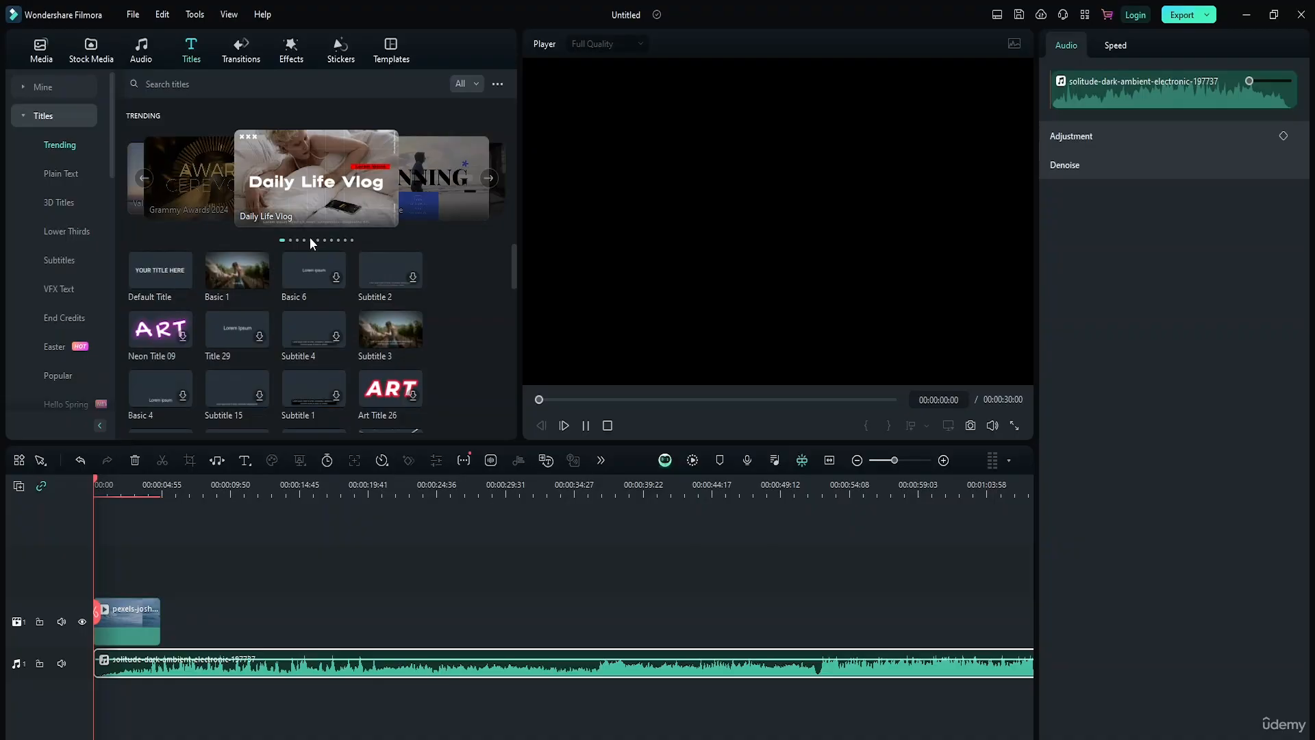
{"action": "scroll", "coordinate": [307, 300], "scroll_direction": "down", "scroll_amount": 5}
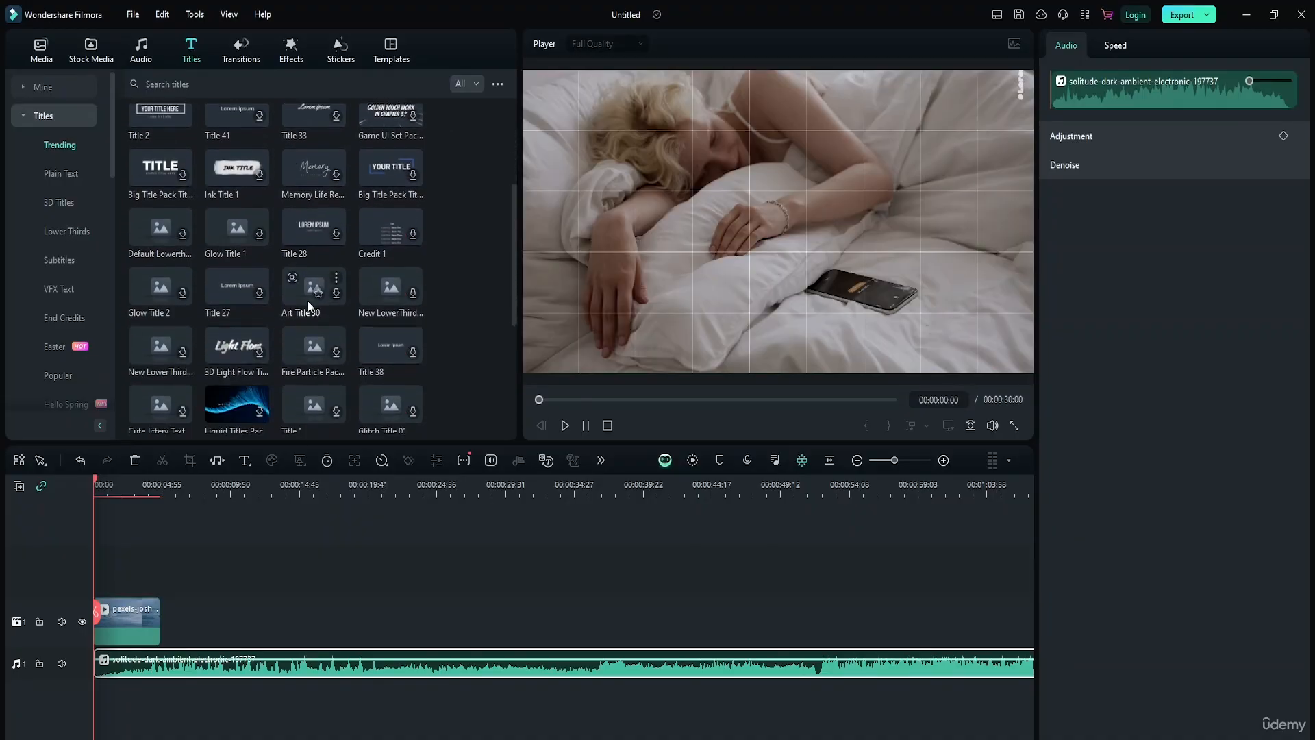
{"action": "scroll", "coordinate": [306, 300], "scroll_direction": "up", "scroll_amount": 5}
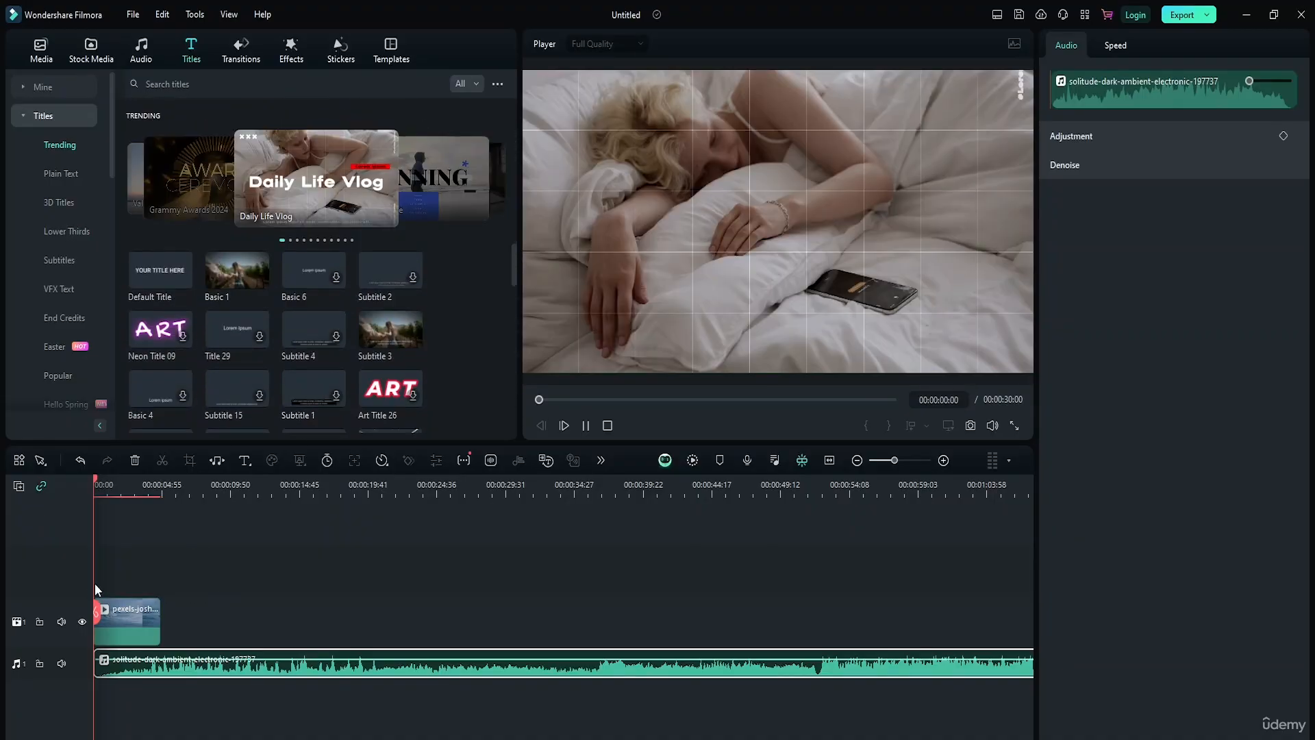
Add a Quick Text title at the timeline start, on a video track above the ocean clip.
{"action": "mouse_move", "coordinate": [98, 608]}
{"action": "left_mouse_down"}
{"action": "mouse_move", "coordinate": [162, 616]}
{"action": "mouse_move", "coordinate": [91, 621]}
{"action": "left_mouse_up"}
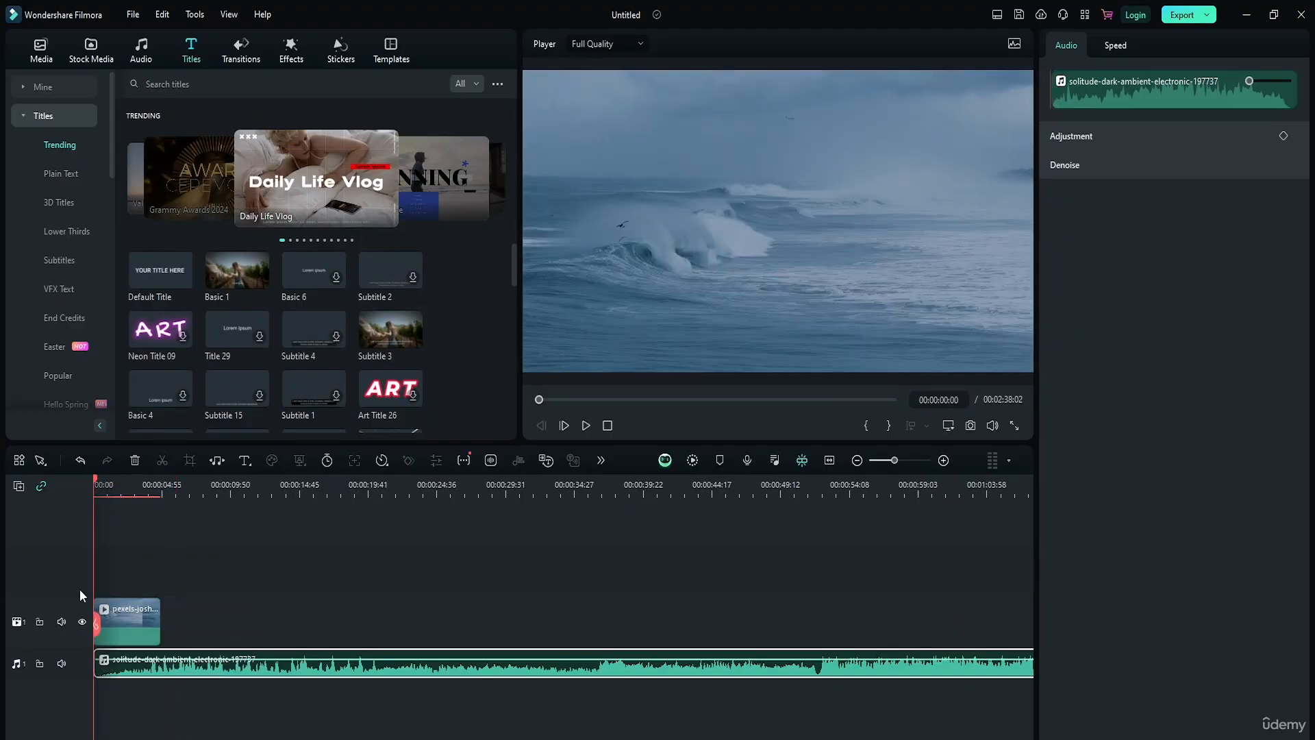
{"action": "left_click", "coordinate": [244, 465]}
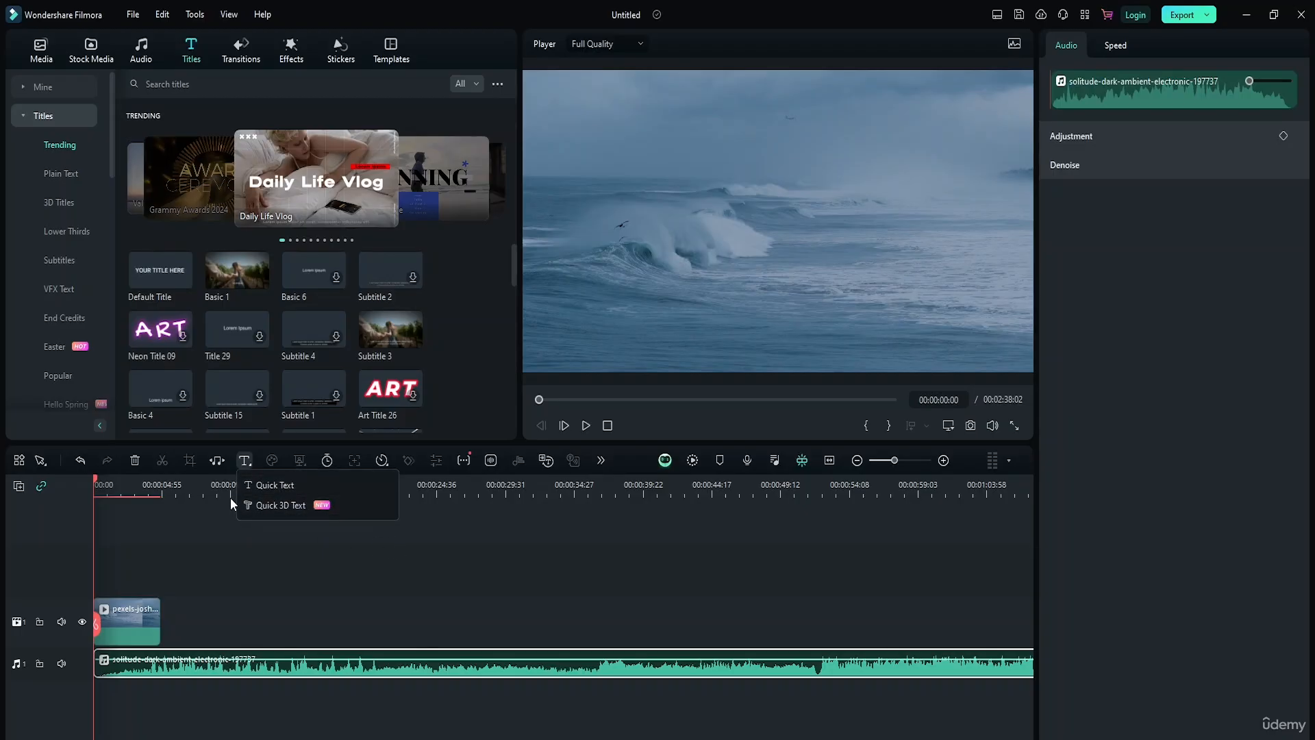
{"action": "left_click", "coordinate": [266, 483]}
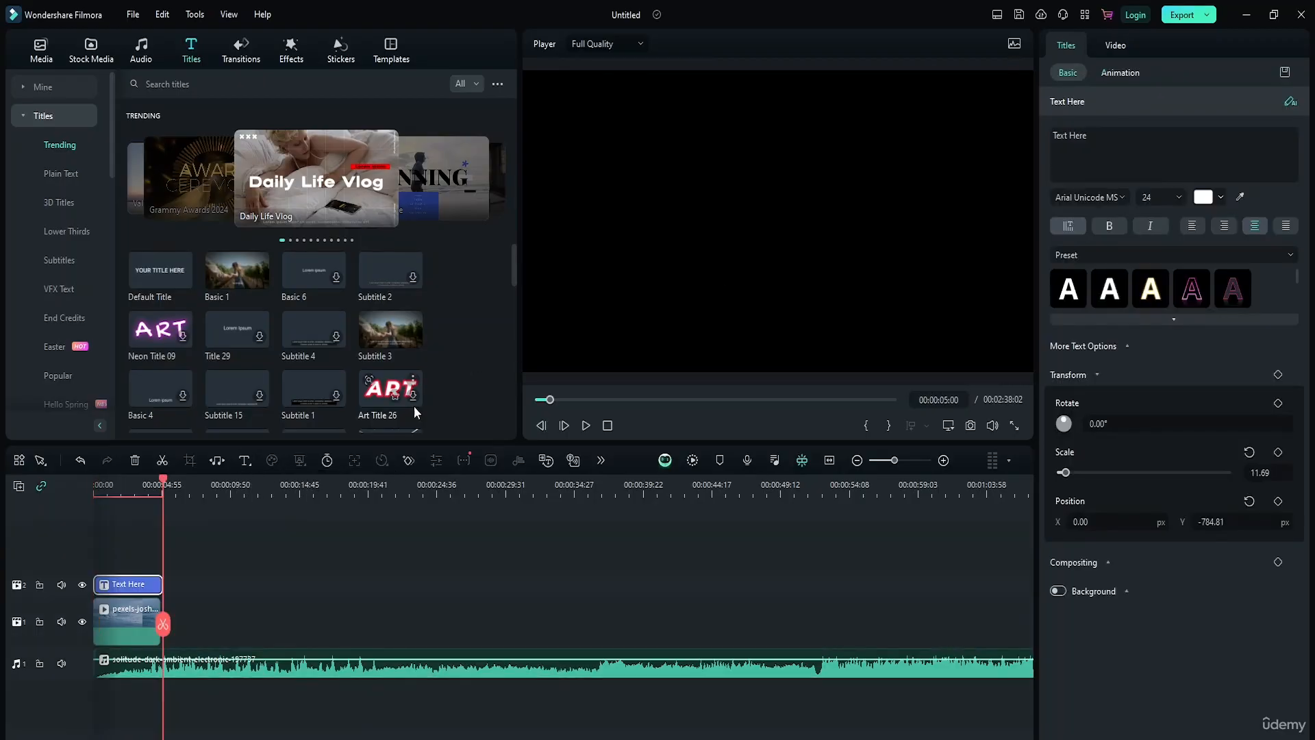
{"action": "mouse_move", "coordinate": [126, 584]}
{"action": "left_mouse_down"}
{"action": "mouse_move", "coordinate": [160, 585]}
{"action": "mouse_move", "coordinate": [126, 584]}
{"action": "mouse_move", "coordinate": [161, 621]}
{"action": "mouse_move", "coordinate": [114, 607]}
{"action": "left_mouse_up"}
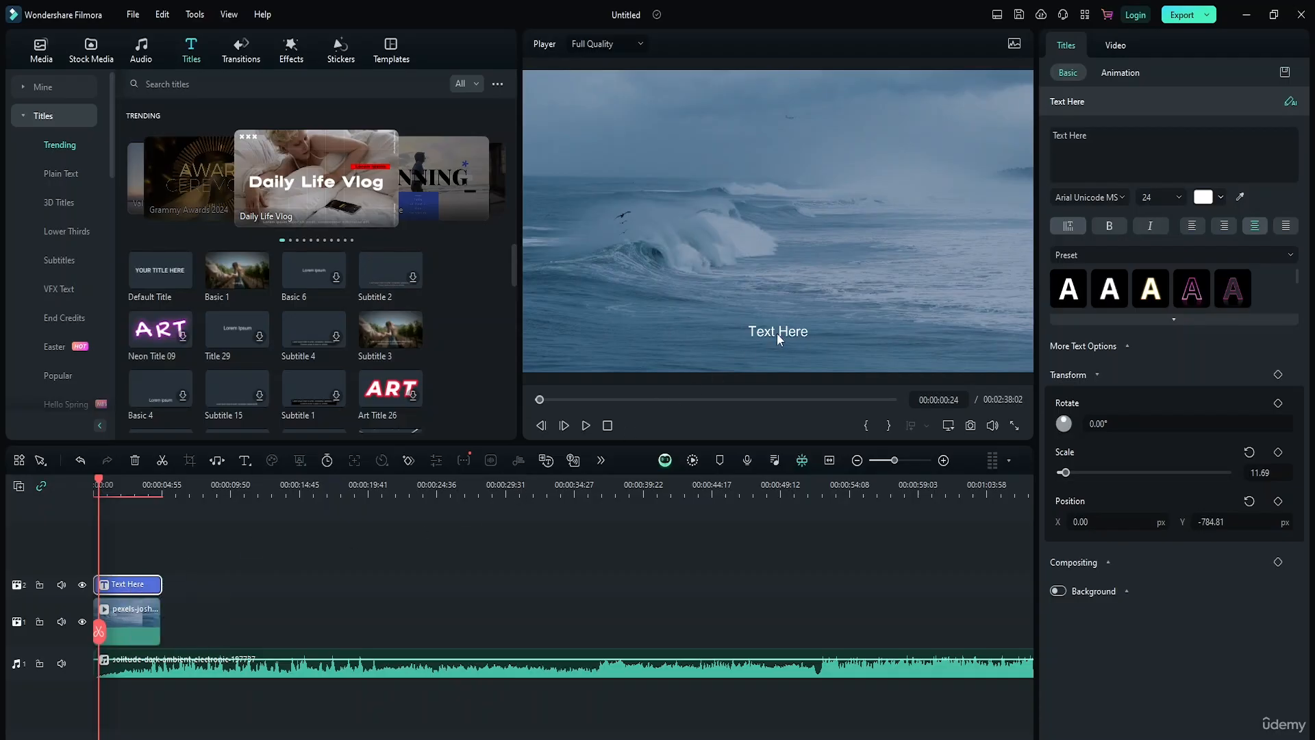
Move the title to the upper right of the picture and trim its clip to end with the ocean clip.
{"action": "left_click_drag", "start_coordinate": [789, 330], "coordinate": [949, 130]}
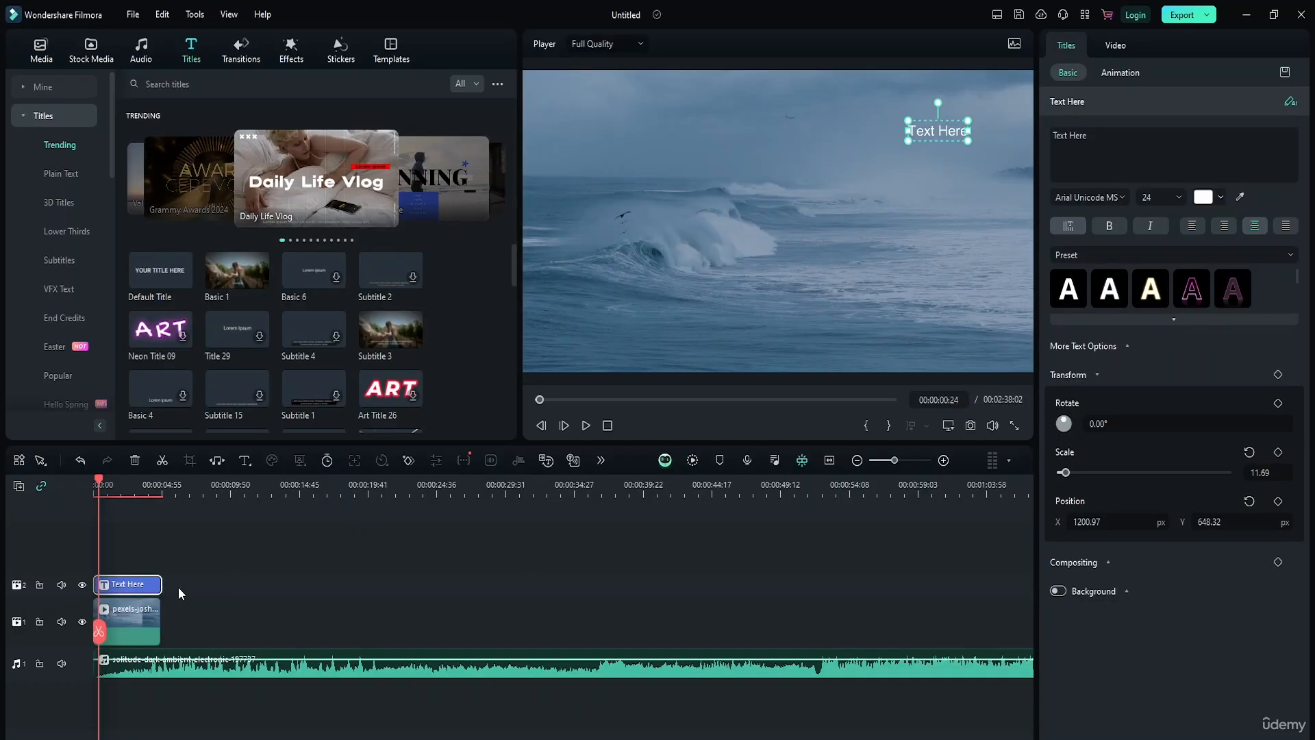
{"action": "mouse_move", "coordinate": [143, 587]}
{"action": "left_mouse_down"}
{"action": "mouse_move", "coordinate": [277, 579]}
{"action": "mouse_move", "coordinate": [103, 582]}
{"action": "mouse_move", "coordinate": [523, 583]}
{"action": "mouse_move", "coordinate": [117, 580]}
{"action": "mouse_move", "coordinate": [157, 574]}
{"action": "left_mouse_up"}
Change the title text to Ocean and move it to the lower right of the picture, at about X 1505, Y -687 px.
{"action": "left_click", "coordinate": [949, 136]}
{"action": "double_click", "coordinate": [950, 135]}
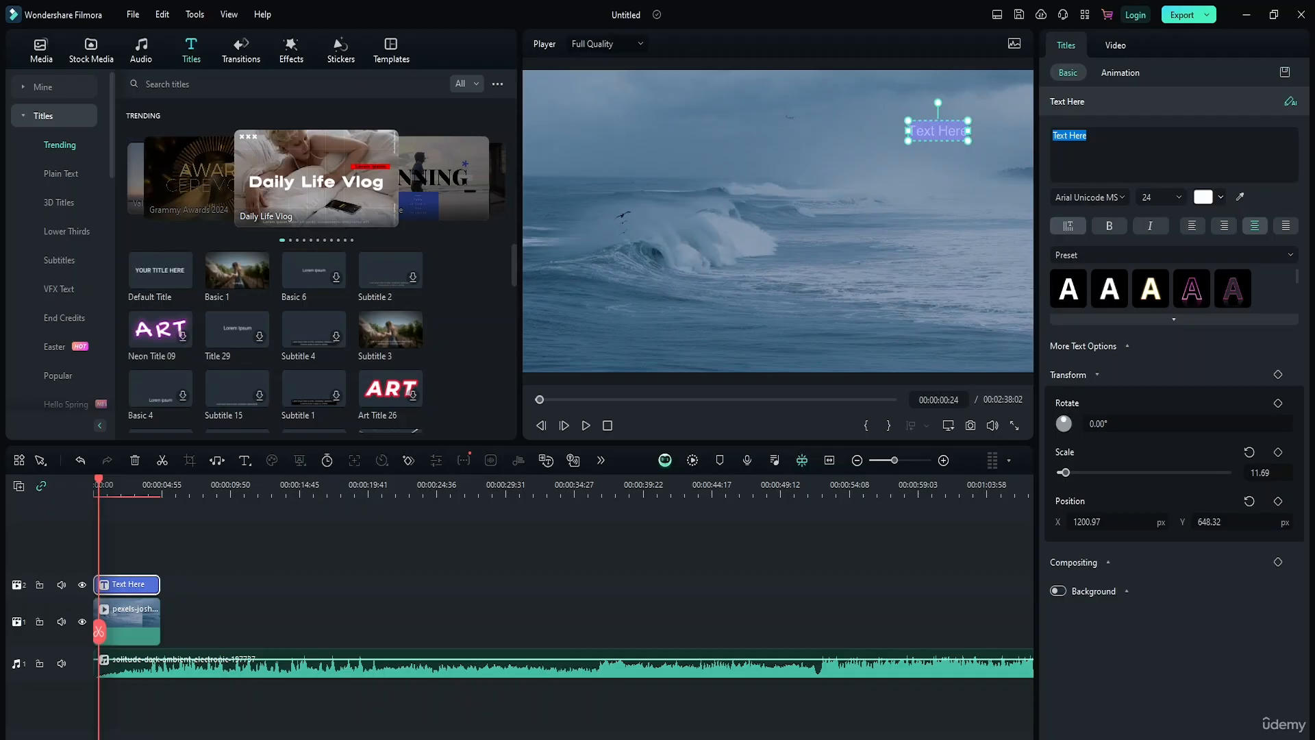
{"action": "type", "text": "Ocean"}
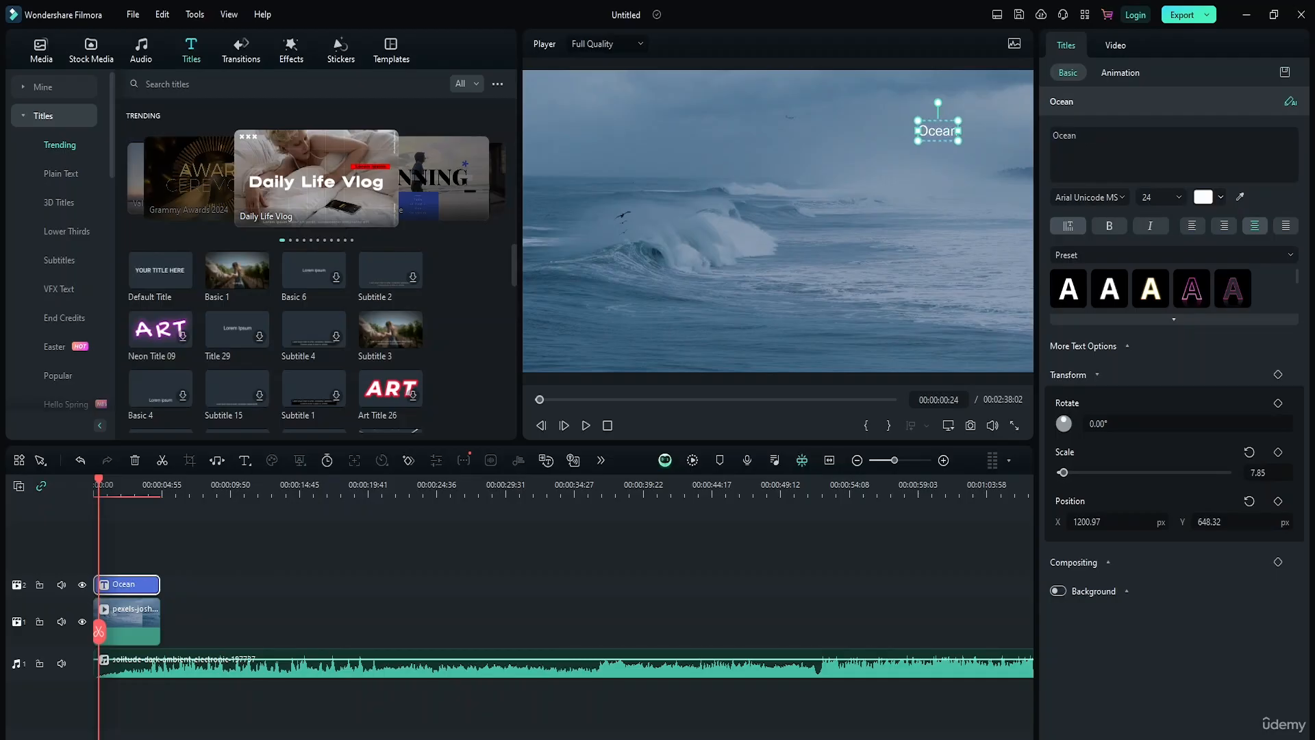
{"action": "left_click", "coordinate": [579, 552]}
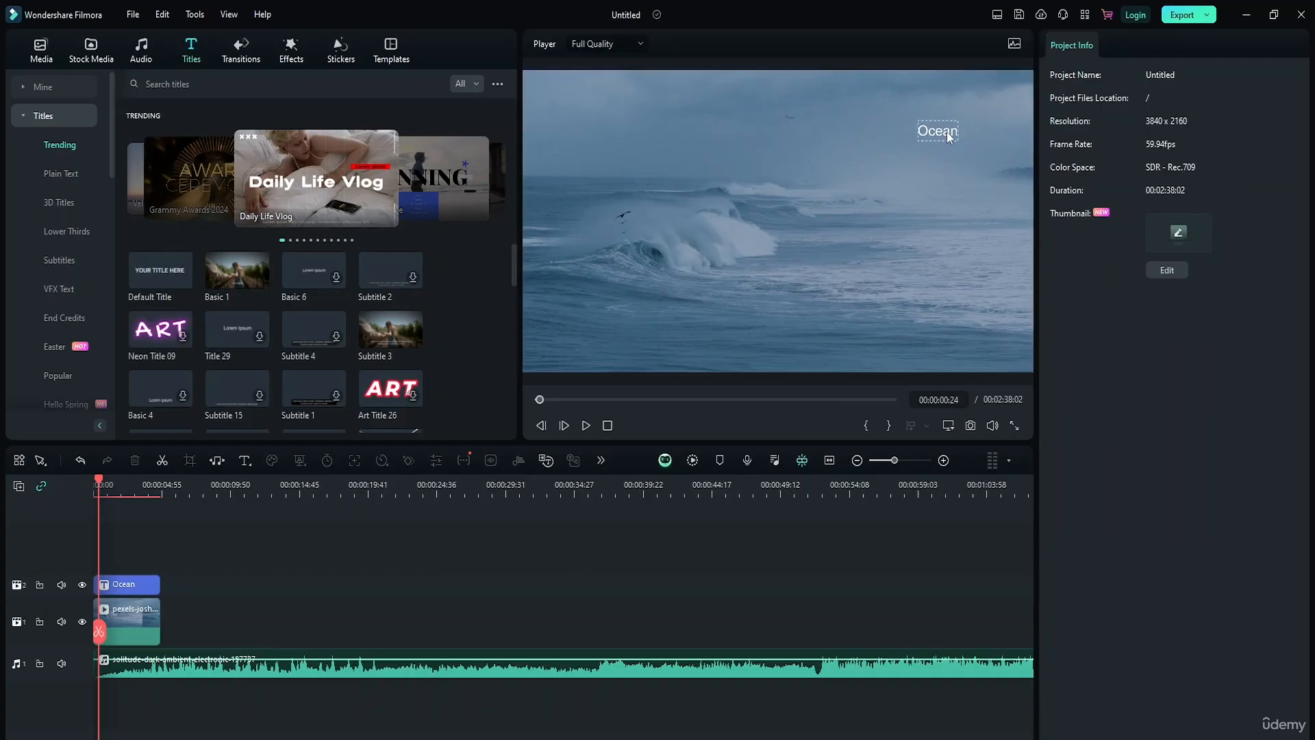
{"action": "left_click_drag", "start_coordinate": [950, 136], "coordinate": [990, 323]}
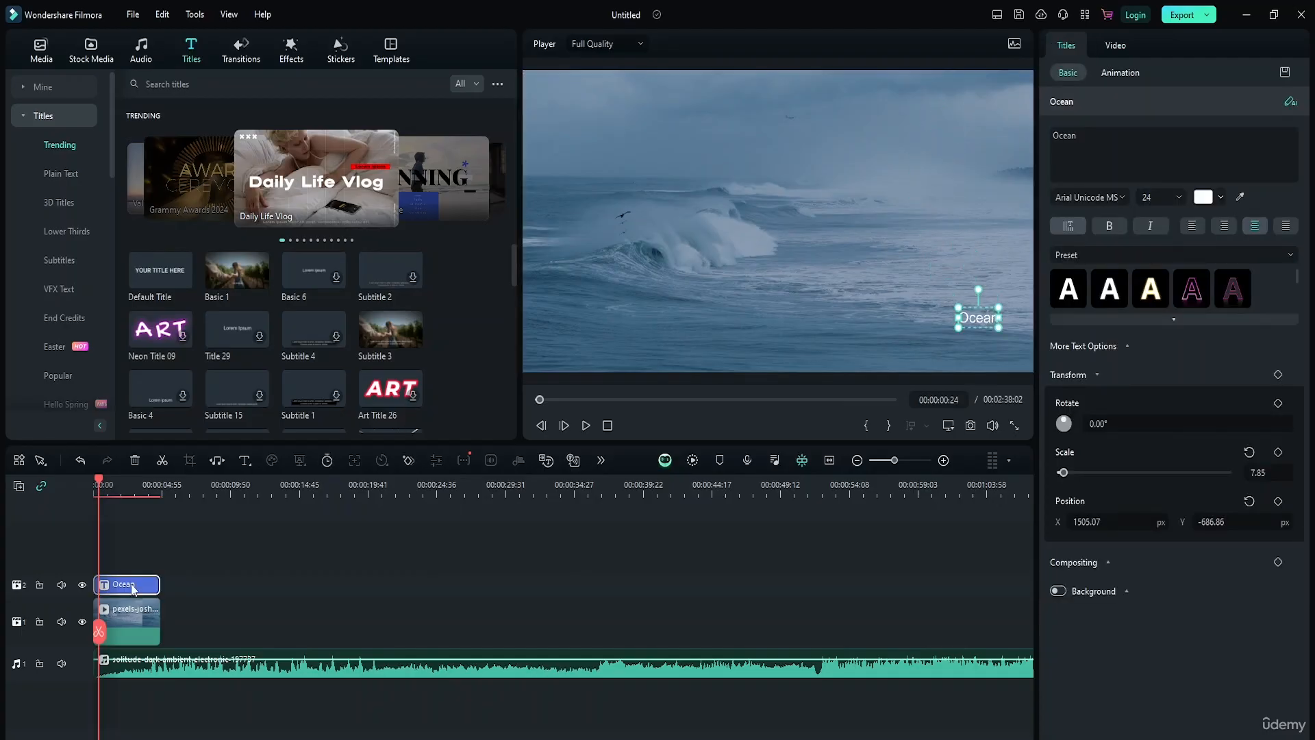
Play the timeline from the start to review the Ocean title and return the playhead to the beginning.
{"action": "left_click_drag", "start_coordinate": [99, 628], "coordinate": [68, 624]}
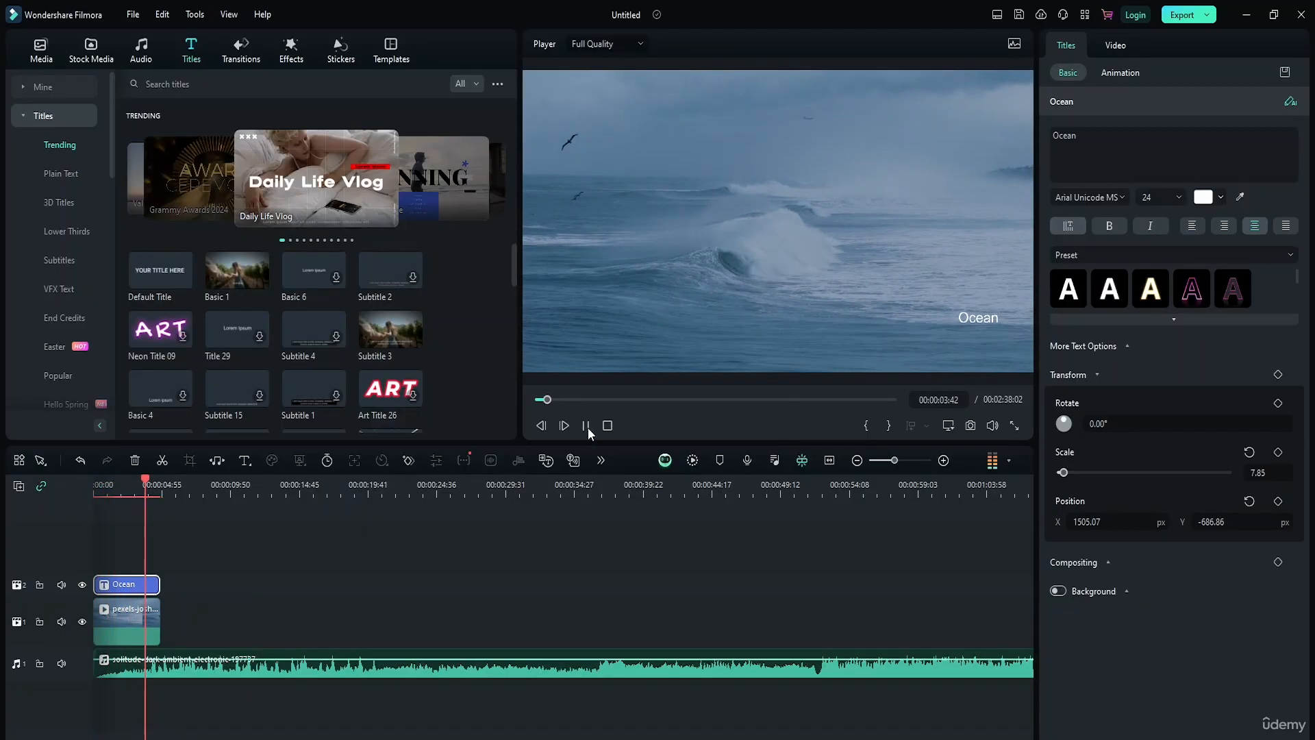
{"action": "left_click", "coordinate": [588, 427]}
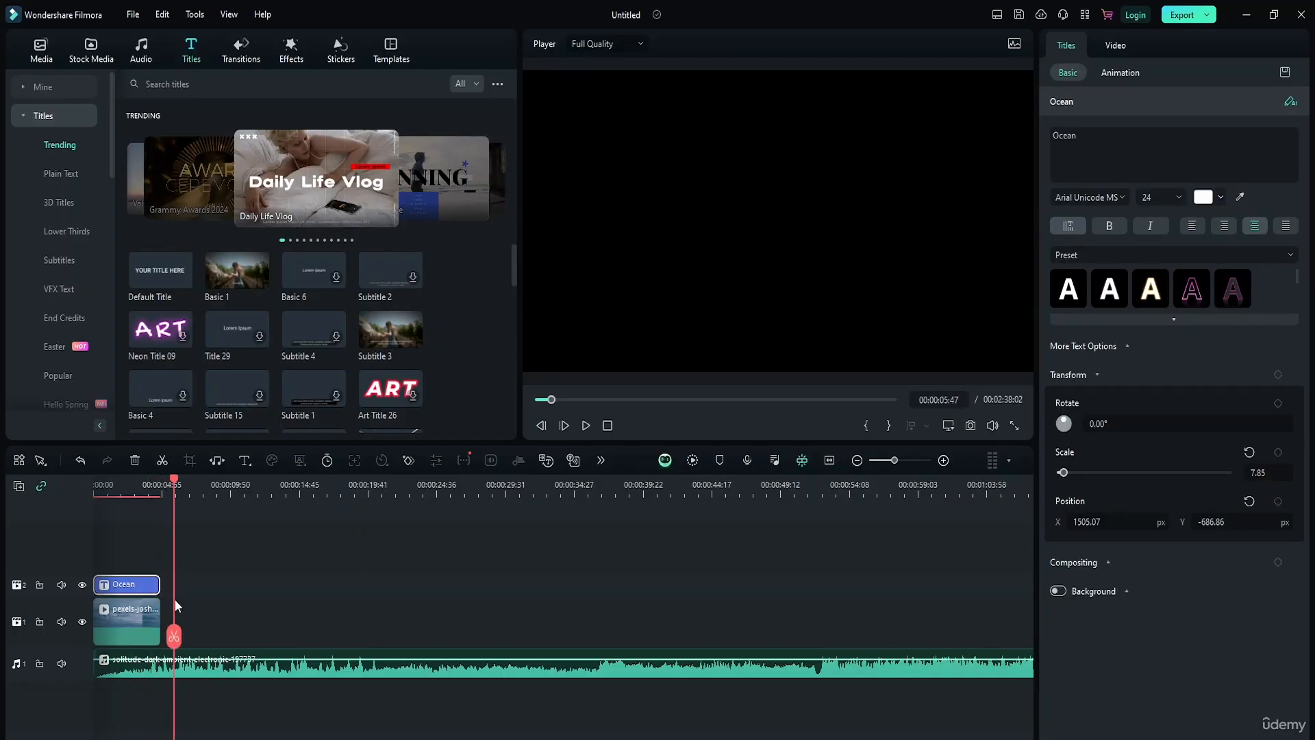
{"action": "left_click", "coordinate": [156, 602]}
{"action": "left_click", "coordinate": [170, 540]}
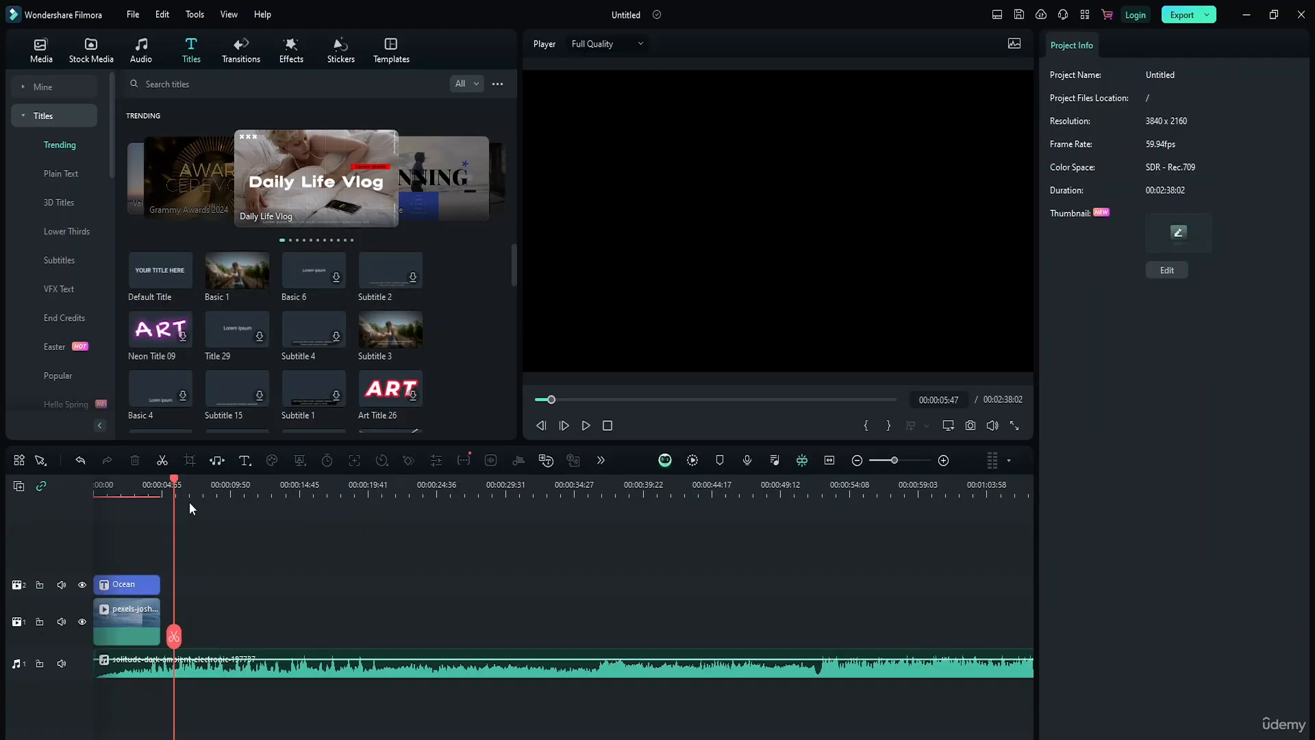
{"action": "left_click_drag", "start_coordinate": [176, 642], "coordinate": [55, 639]}
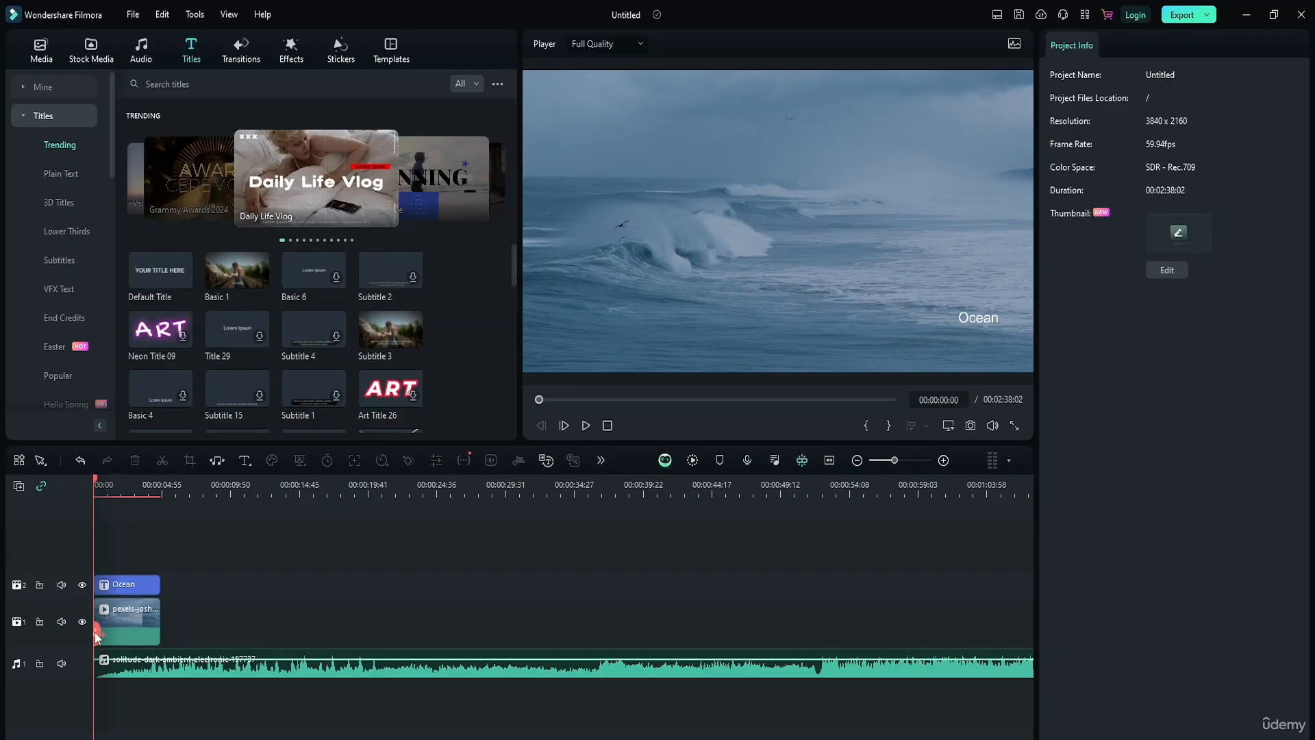
Scrub the opening frames and inspect the properties of the Ocean title, the ocean clip and the music track.
{"action": "left_click_drag", "start_coordinate": [95, 631], "coordinate": [107, 634]}
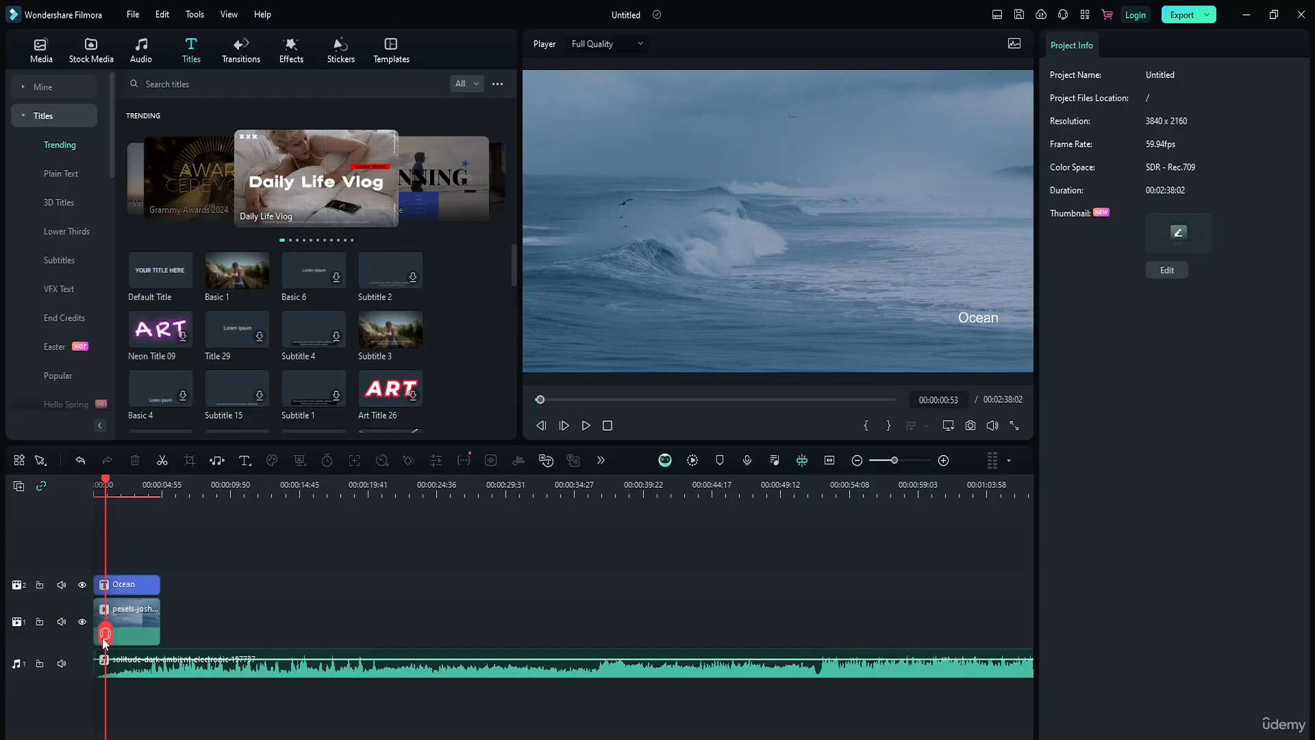
{"action": "left_click_drag", "start_coordinate": [104, 641], "coordinate": [84, 628]}
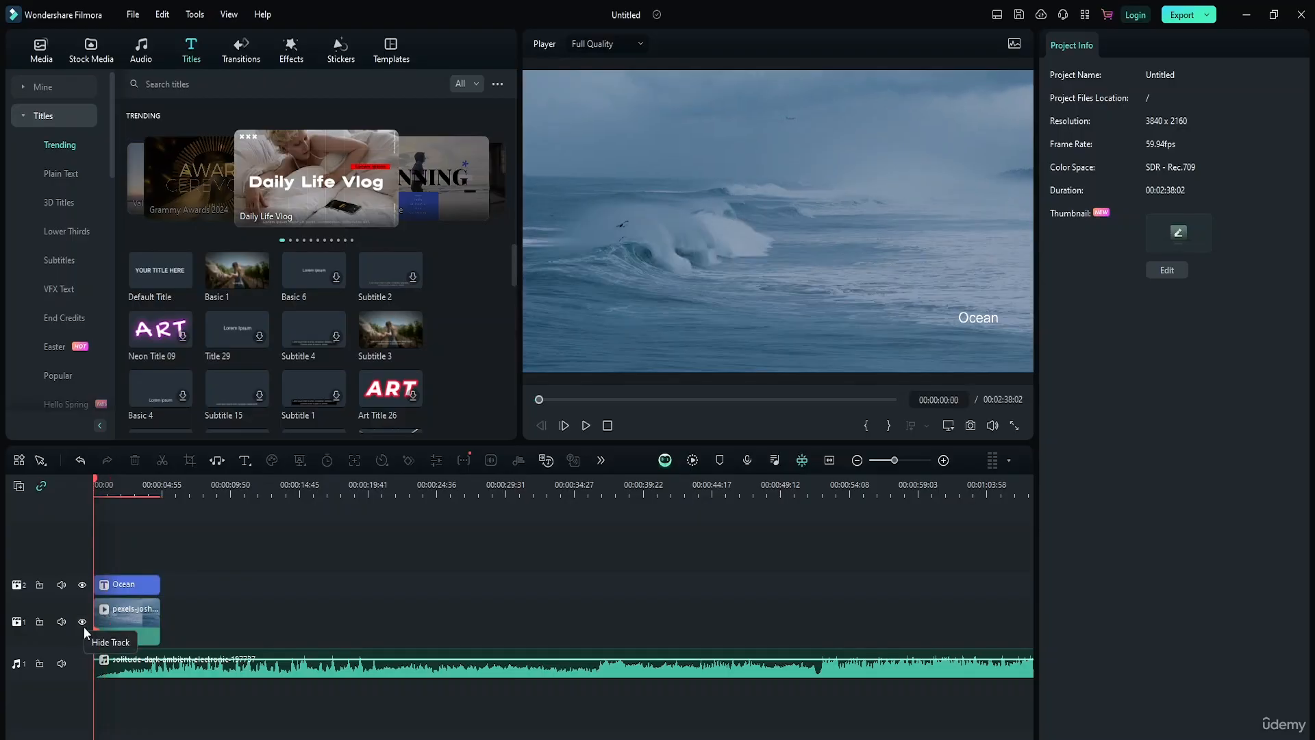
{"action": "mouse_move", "coordinate": [94, 638]}
{"action": "left_mouse_down"}
{"action": "mouse_move", "coordinate": [158, 640]}
{"action": "mouse_move", "coordinate": [101, 651]}
{"action": "left_mouse_up"}
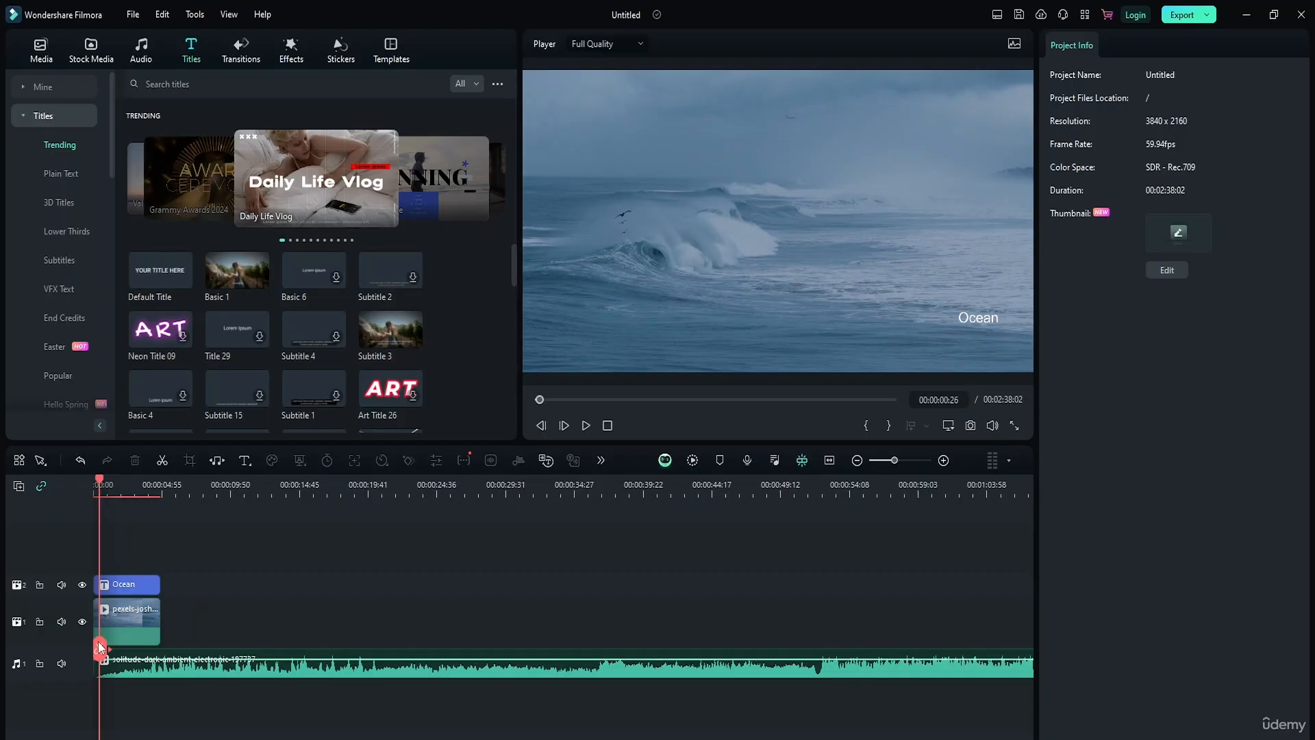
{"action": "left_click", "coordinate": [128, 587]}
{"action": "left_click", "coordinate": [128, 611]}
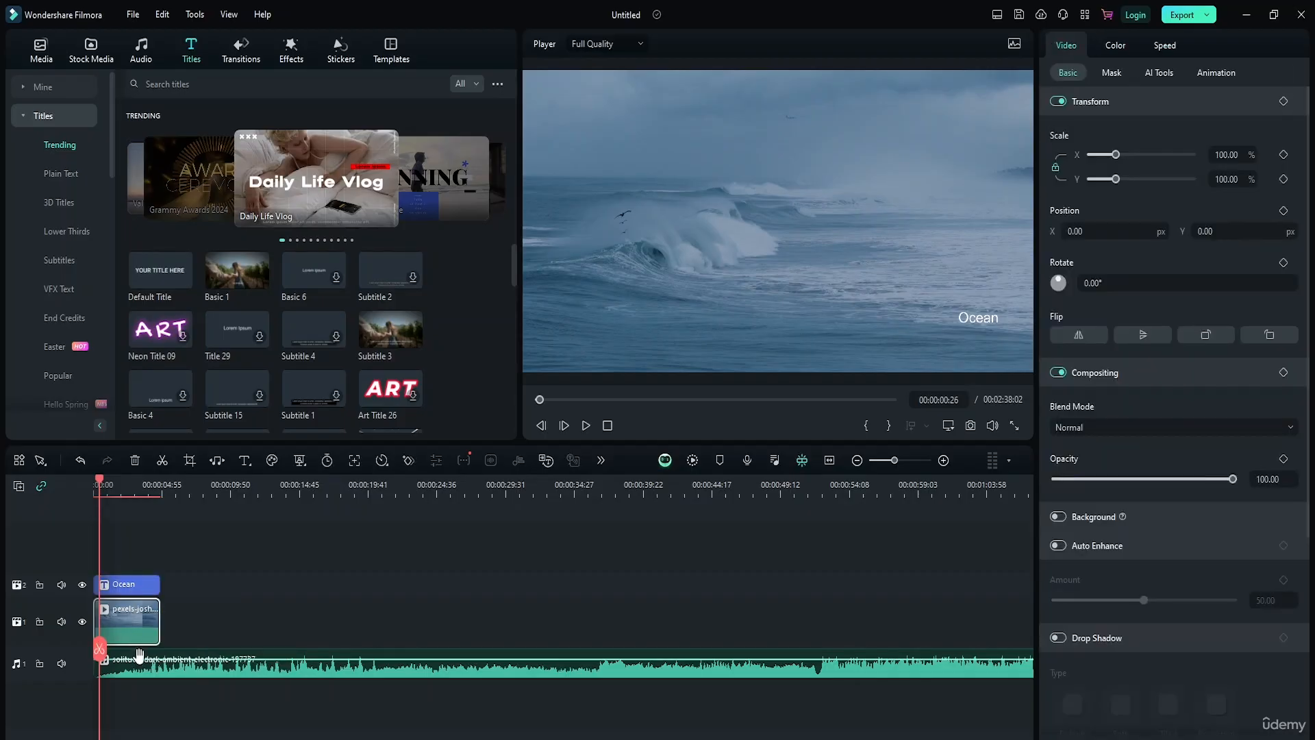
{"action": "left_click", "coordinate": [151, 675]}
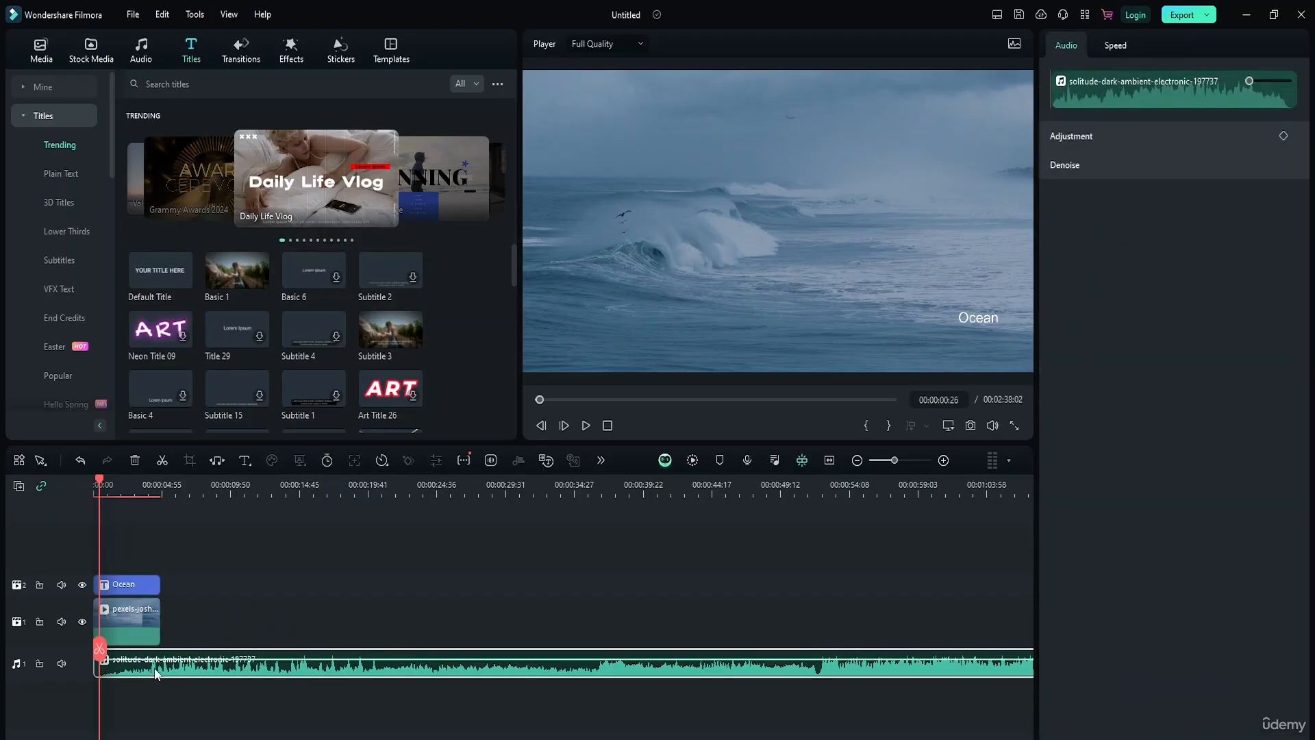
{"action": "left_click", "coordinate": [137, 619]}
{"action": "left_click", "coordinate": [135, 583]}
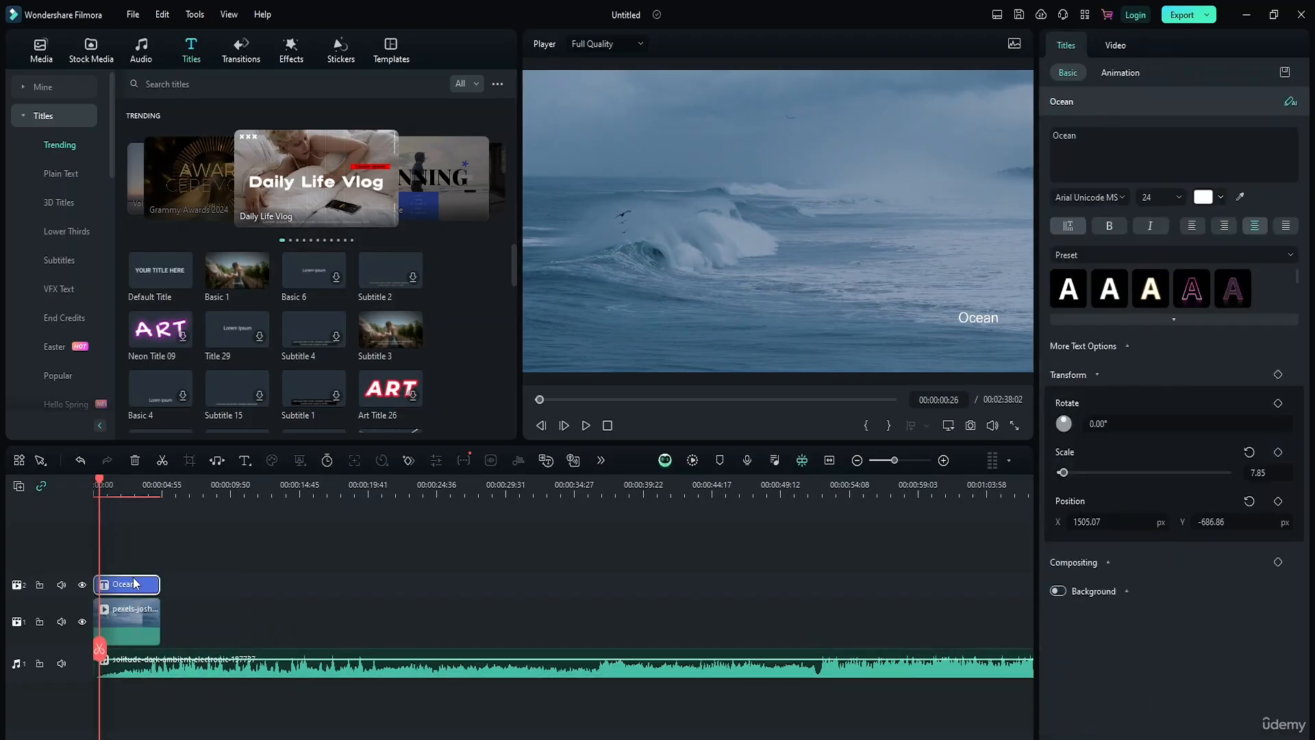